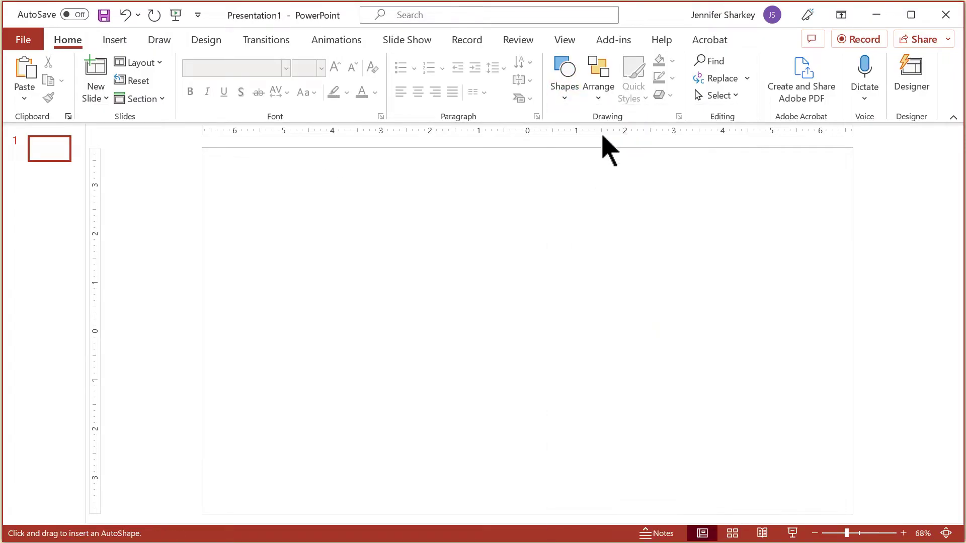
- Draw a 2.66-inch-wide rectangle filled dark green with a 6 pt dark green outline
left_click_drag(561, 184, 704, 233)
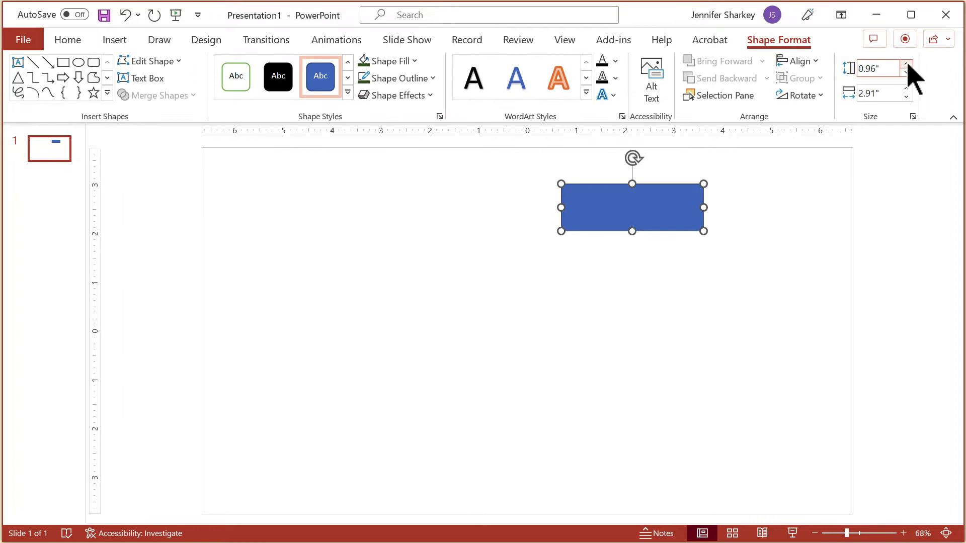
triple_click(892, 94)
type("2.66")
key("Return")
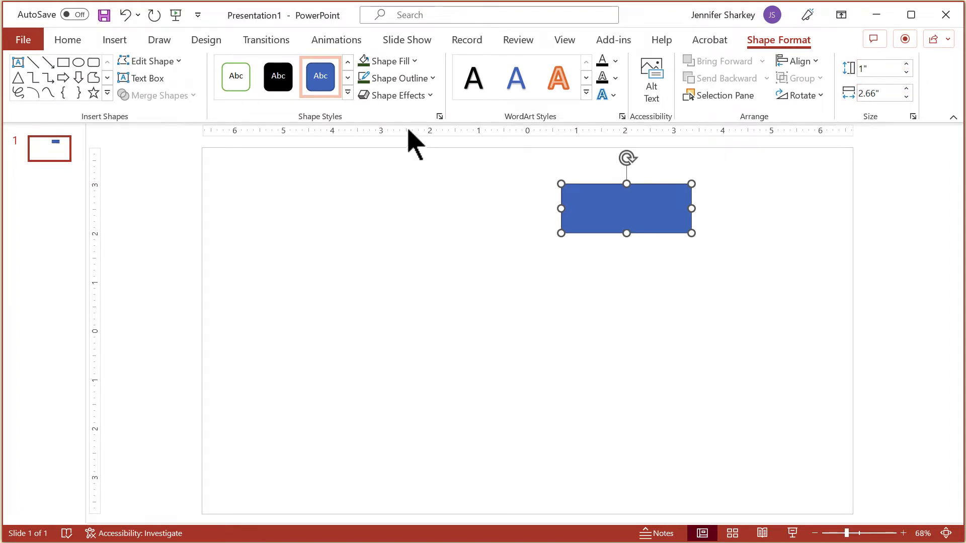
left_click(415, 61)
left_click(484, 156)
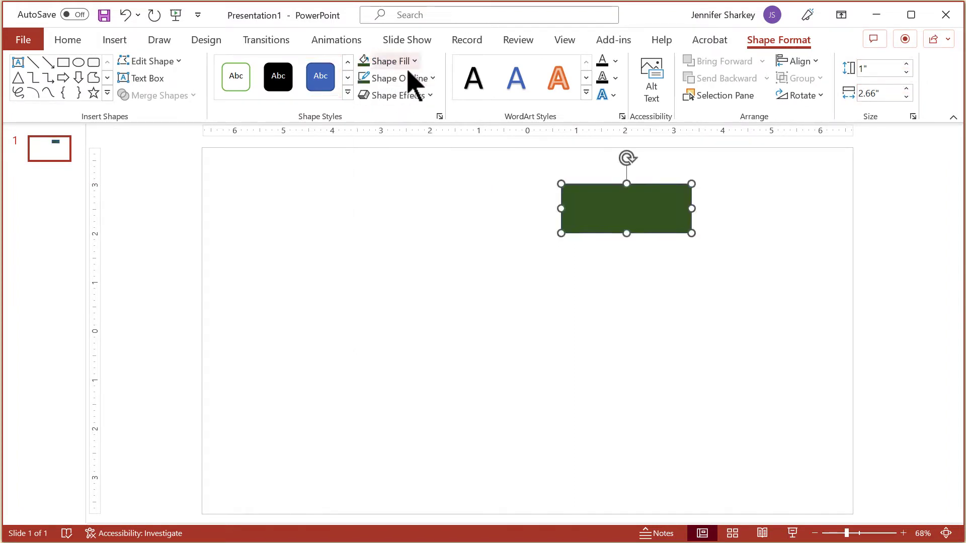
left_click(433, 78)
left_click(481, 175)
left_click(433, 78)
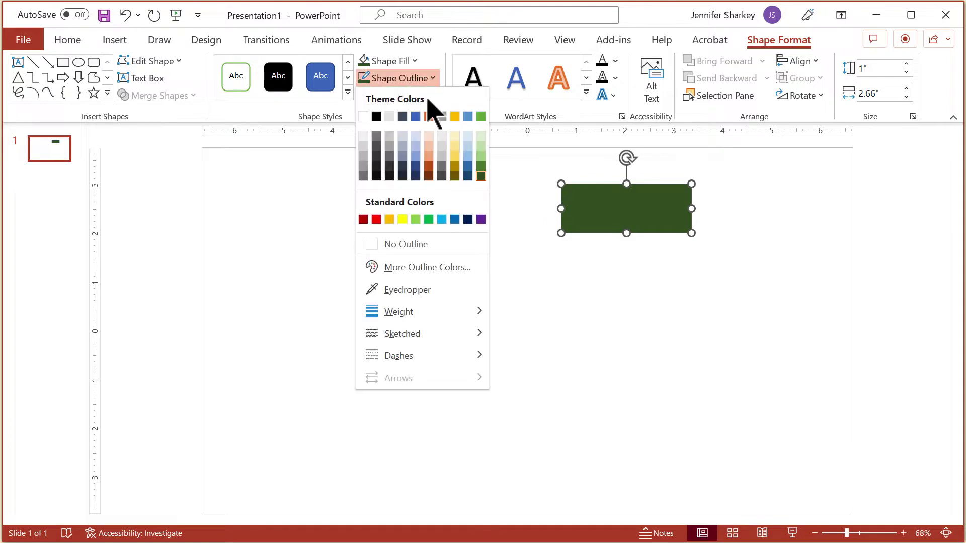
mouse_move(466, 311)
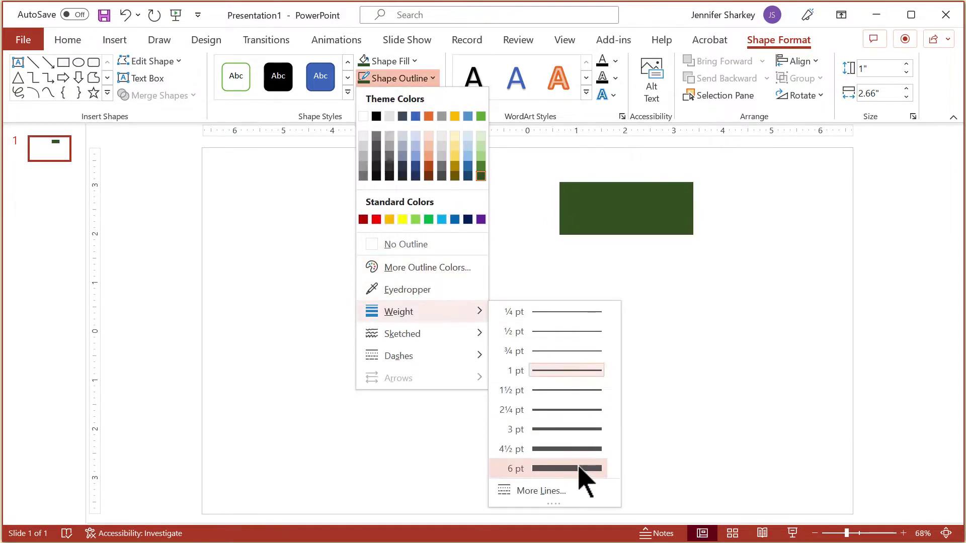
left_click(587, 468)
- Type the number 5 inside the rectangle and set it to 88 pt
right_click(619, 206)
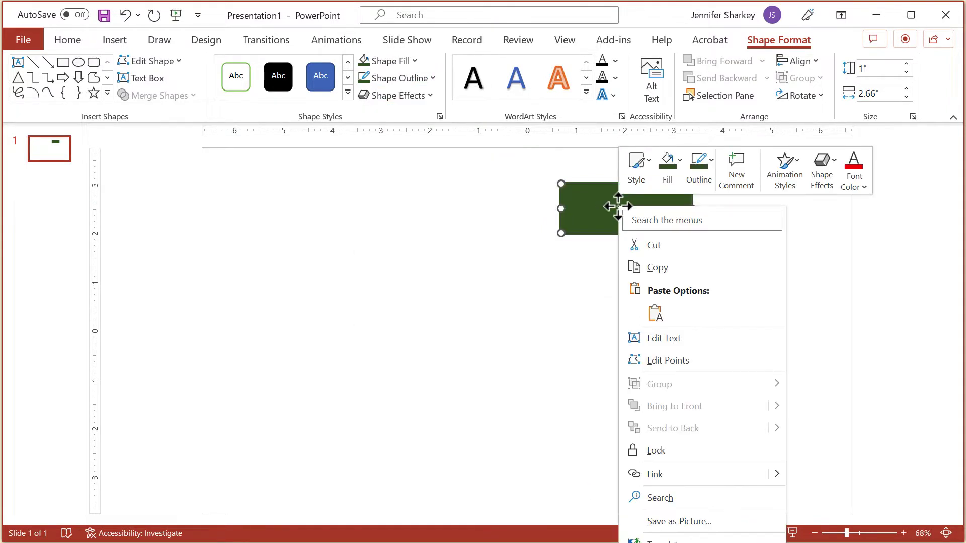
left_click(677, 347)
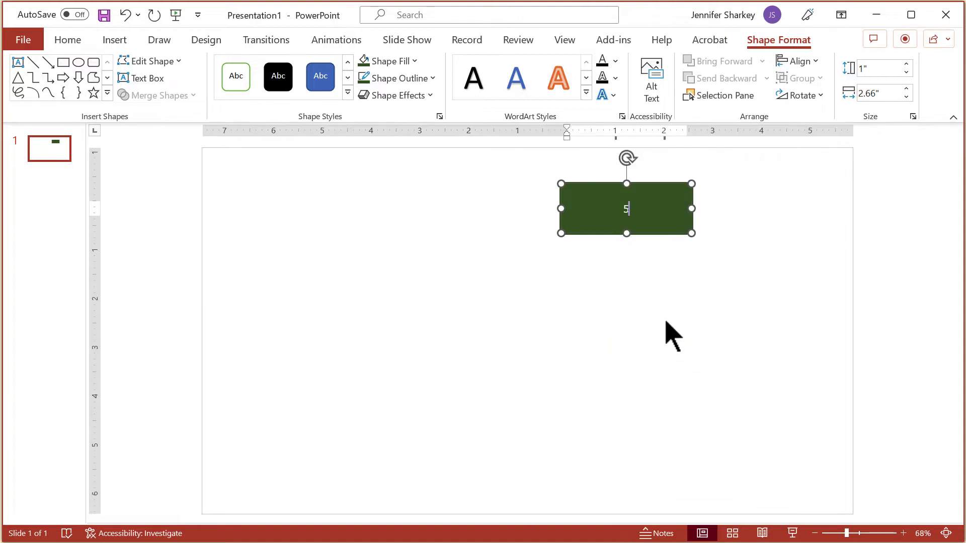
double_click(627, 211)
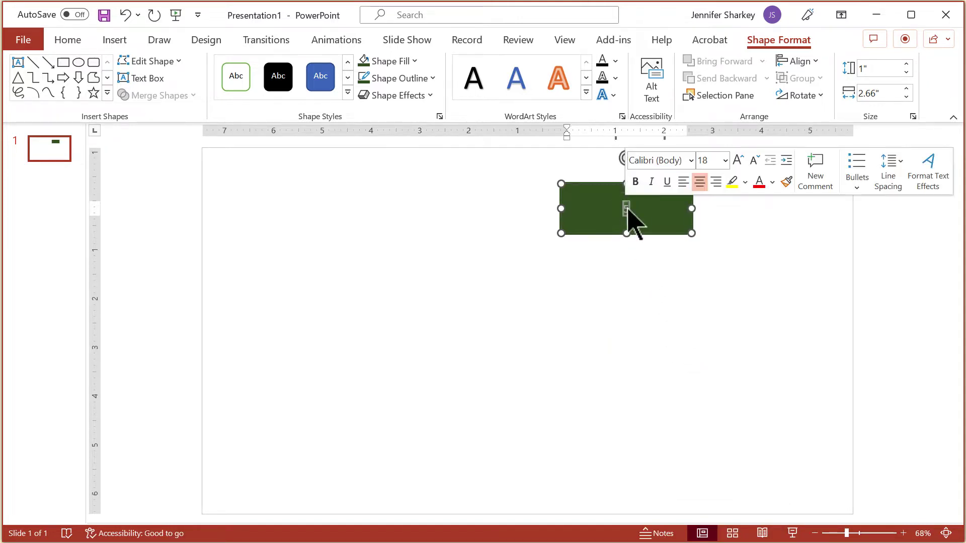
left_click(70, 41)
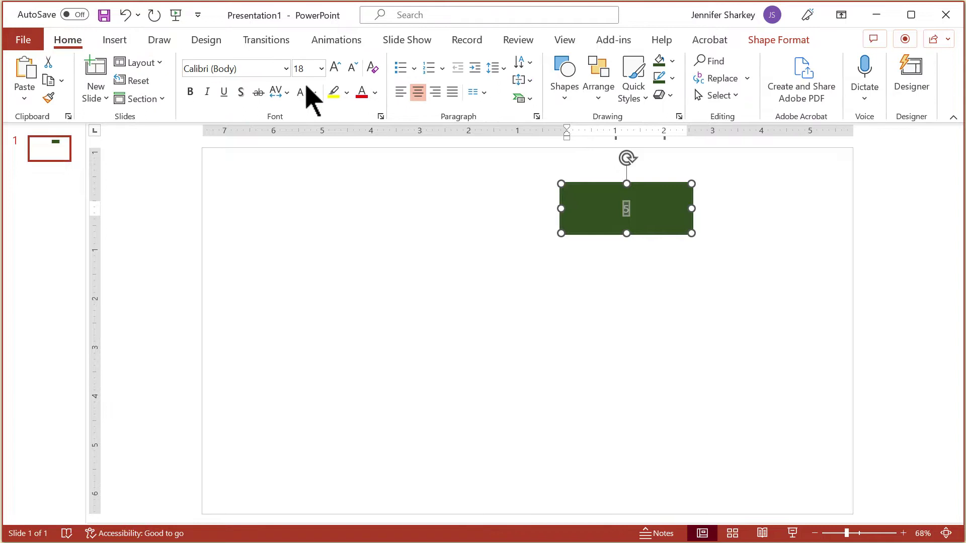
left_click(321, 68)
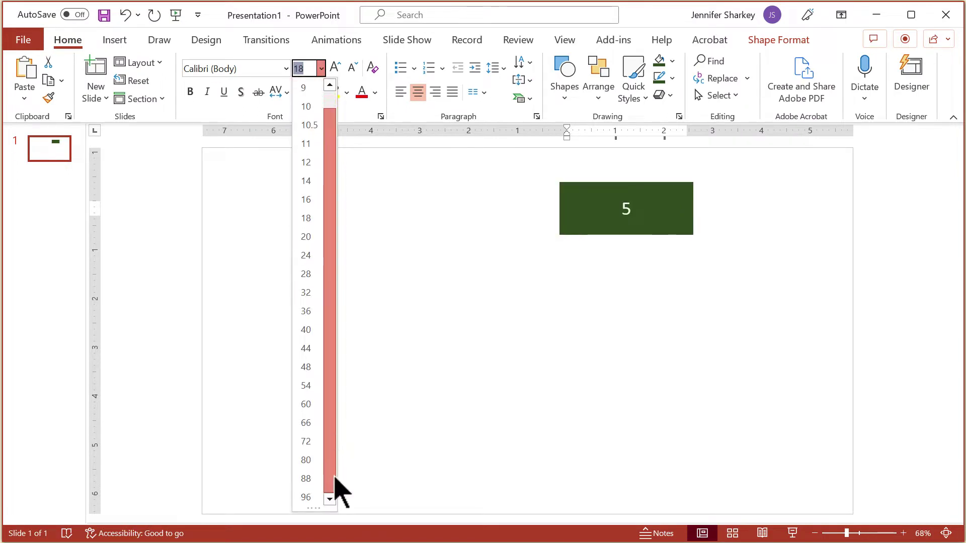
left_click(330, 499)
left_click(305, 478)
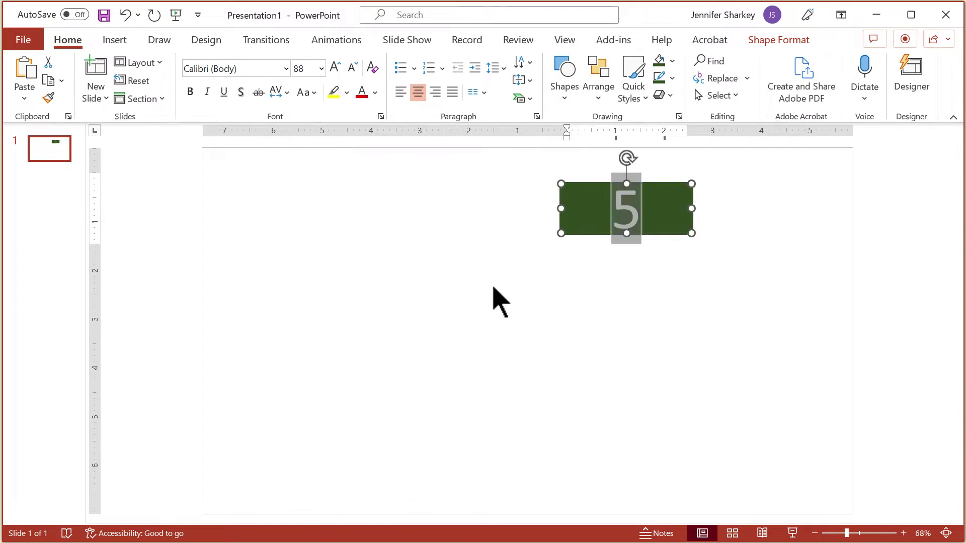
left_click(562, 278)
left_click(585, 221)
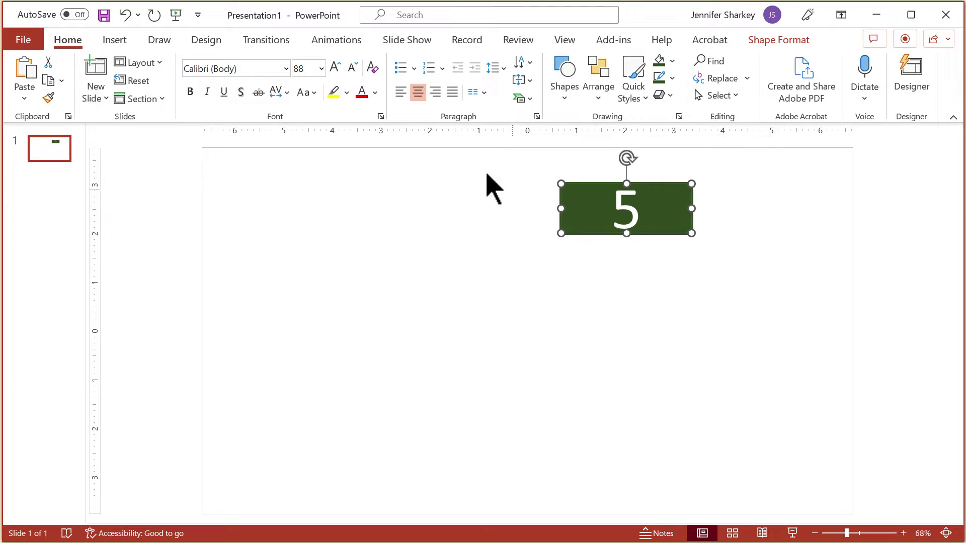
- Apply a Wipe exit effect running from the right to the rectangle
left_click(360, 42)
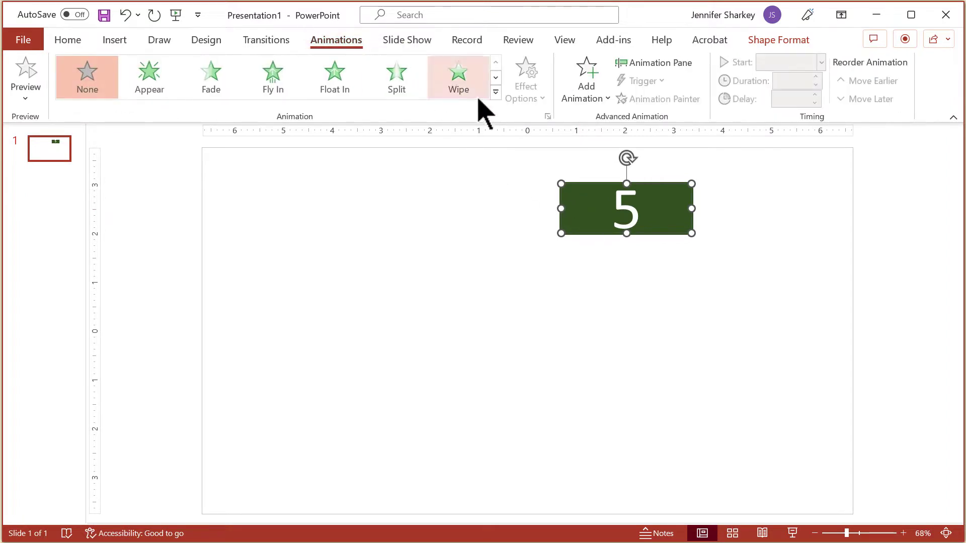
left_click(496, 92)
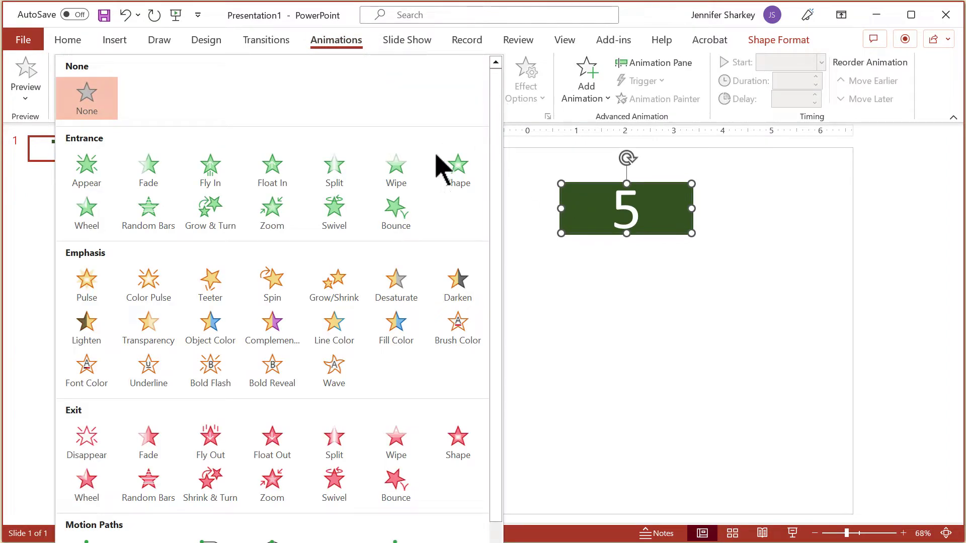
left_click(398, 443)
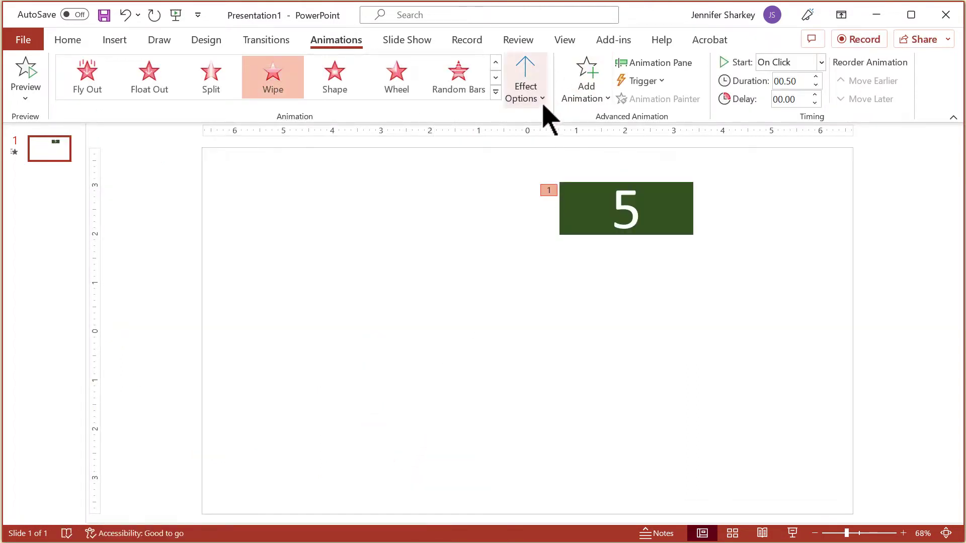
left_click(542, 98)
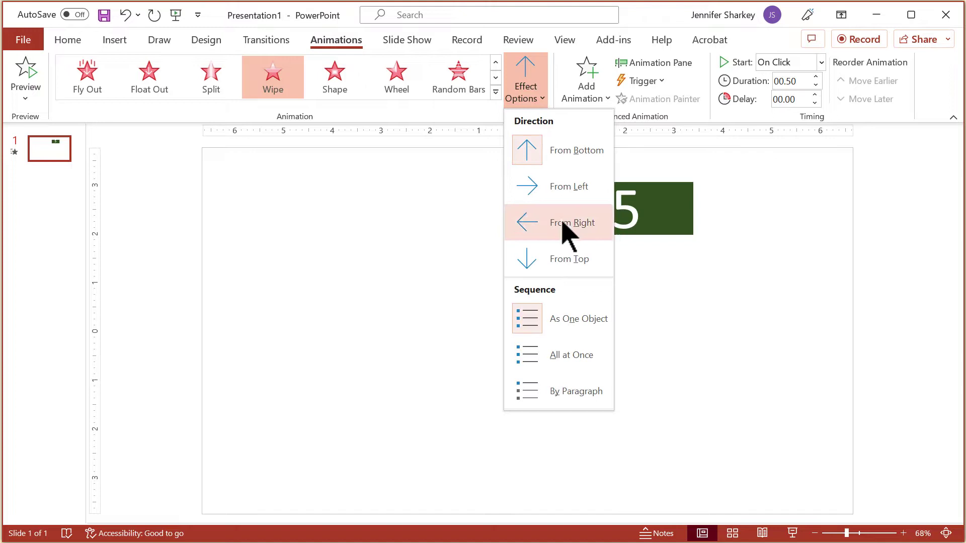
left_click(537, 225)
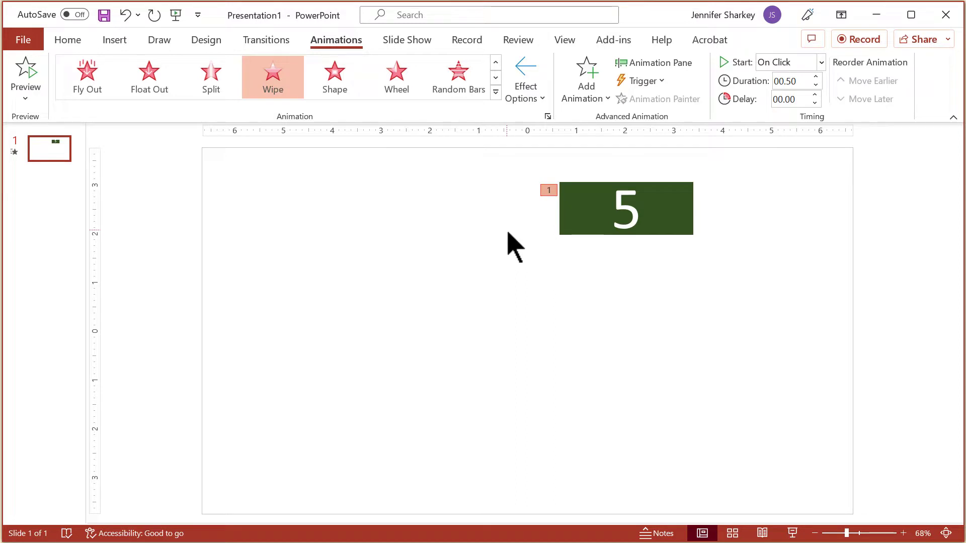
- Set the Wipe duration to 59.00 seconds and select the delay field
left_click(799, 81)
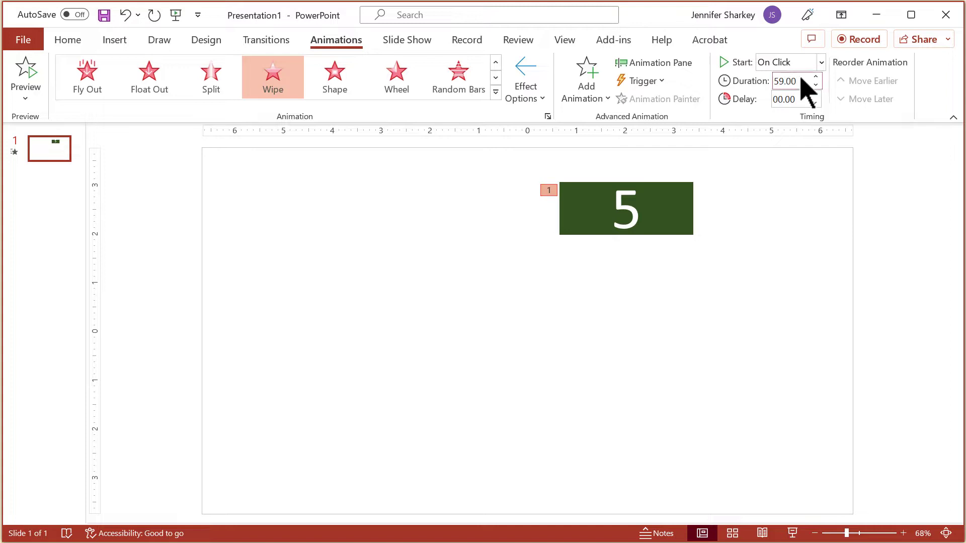
key("Return")
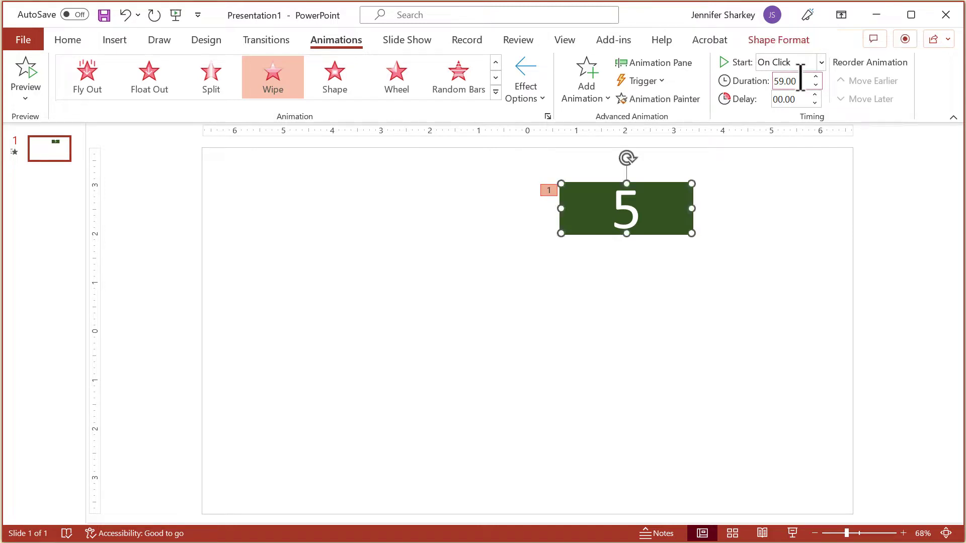
left_click(794, 99)
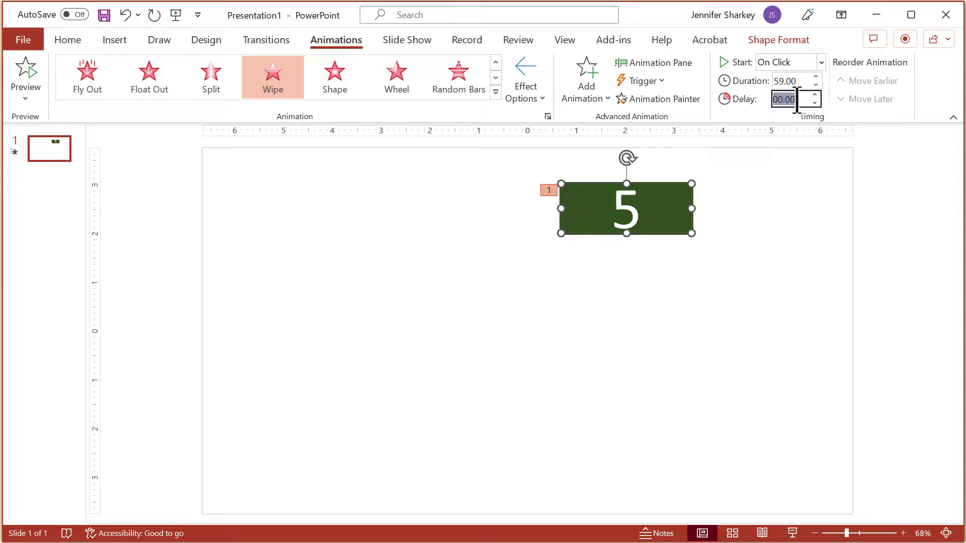
- Set a 01.00 delay, move the box to the top-right corner, and duplicate it leftwards into five
type("01.00")
left_click_drag(666, 224, 825, 186)
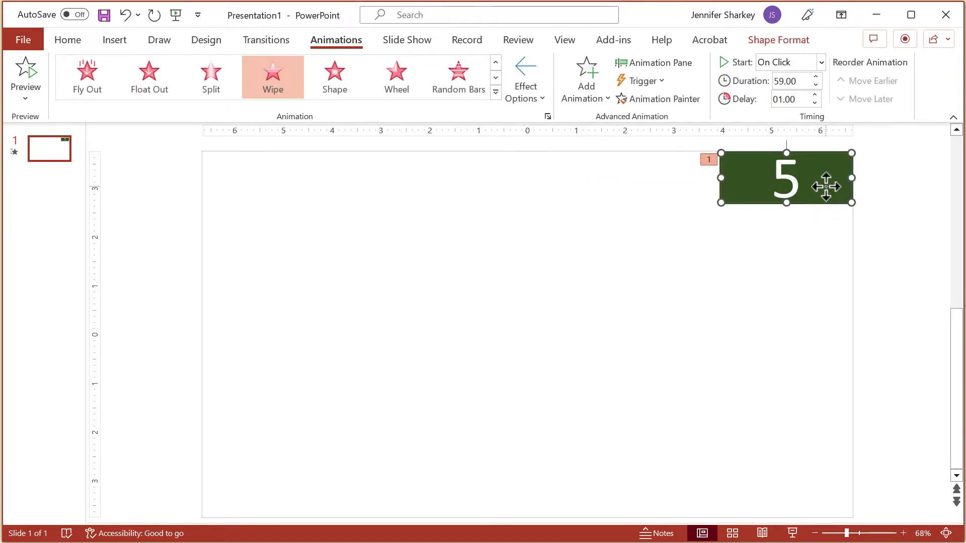
key("ctrl+d")
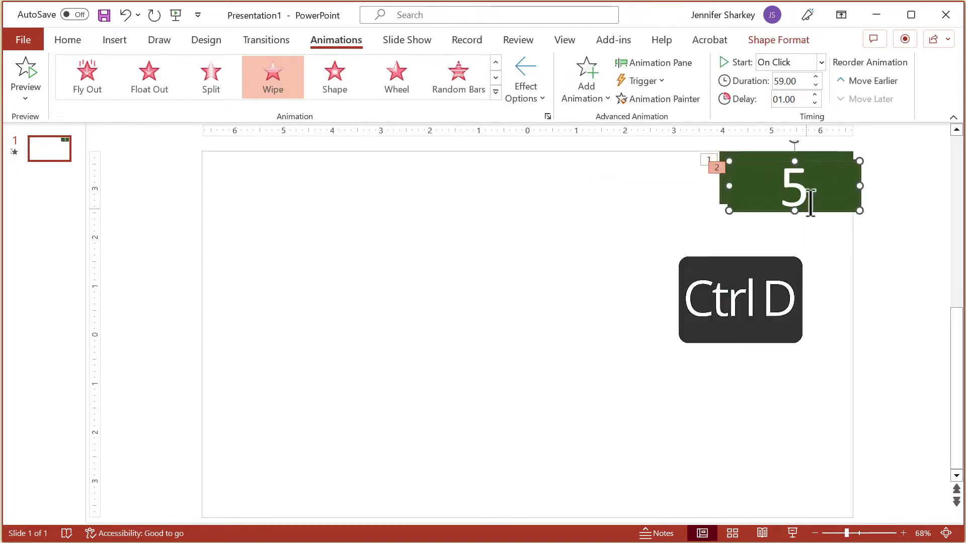
left_click_drag(803, 209, 683, 191)
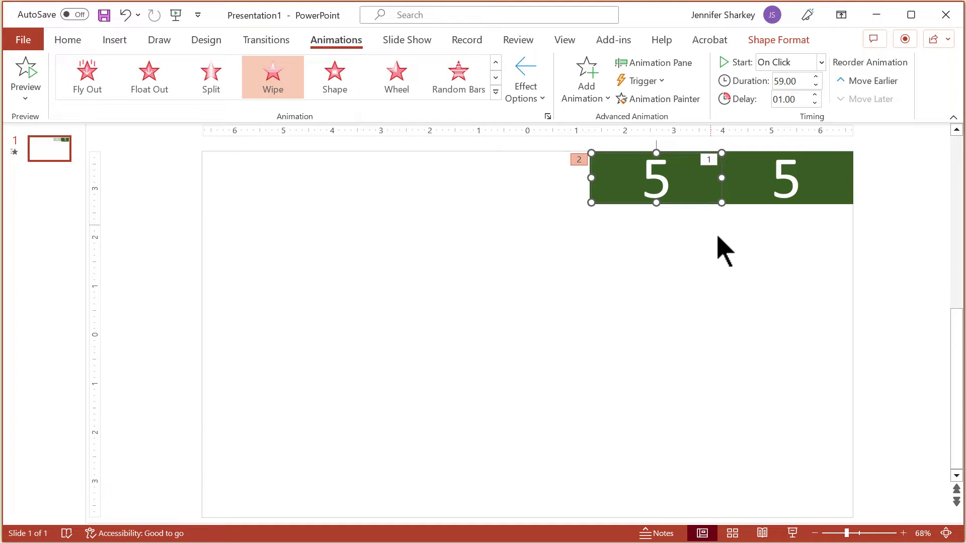
key("ctrl+d")
key("ctrl+d")
key("ctrl+d")
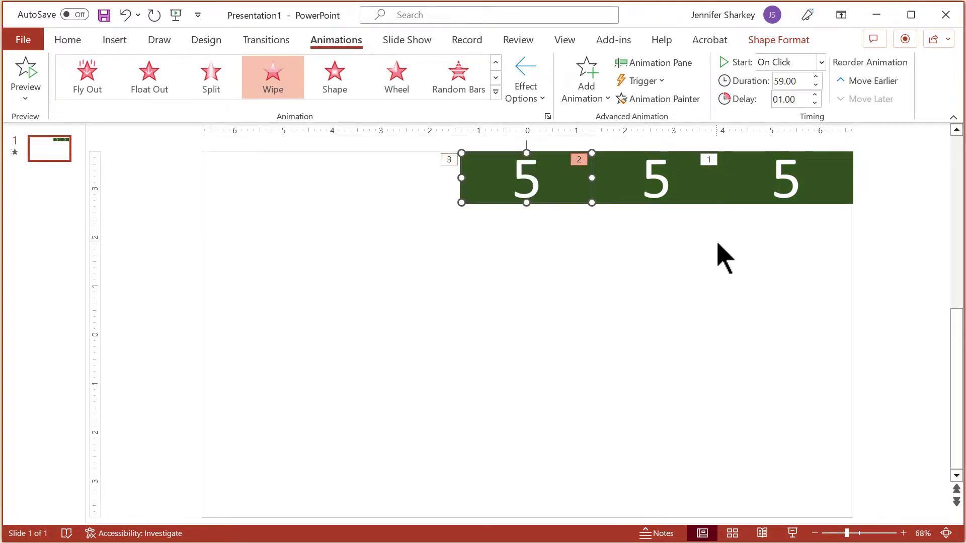
- Renumber the copied boxes 4, 3, 2 and 1 from right to left
double_click(649, 179)
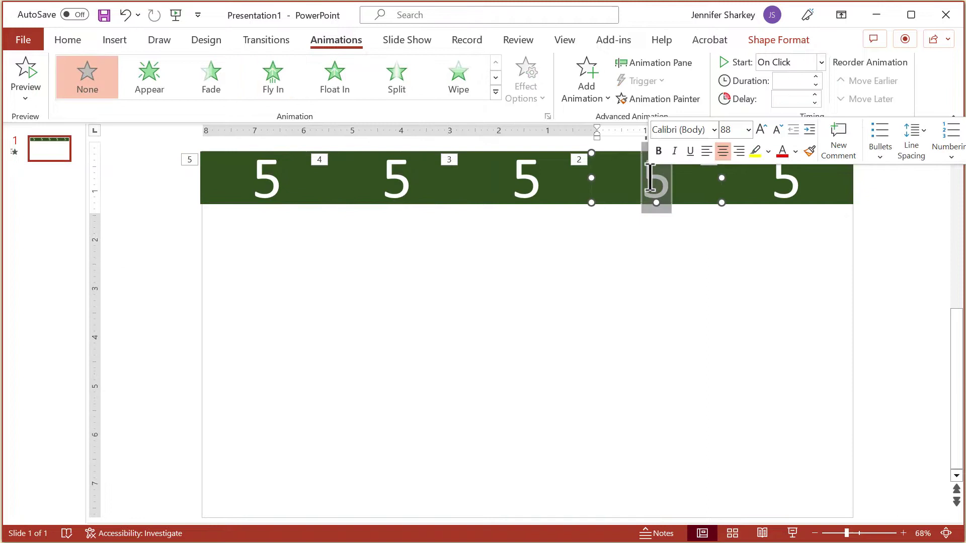
type("4")
double_click(526, 179)
type("3")
double_click(390, 181)
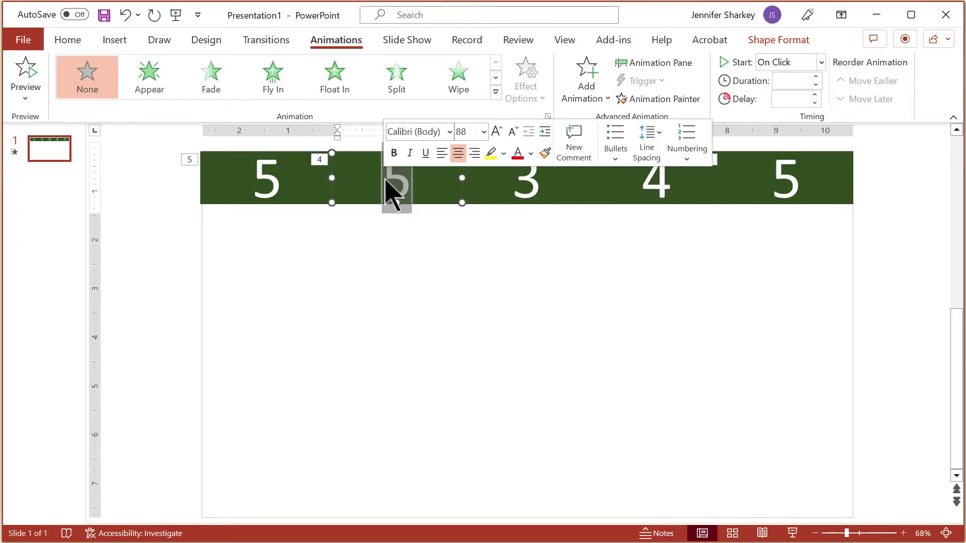
type("2")
double_click(263, 183)
type("1")
- Shade boxes 4 through 1 in progressively lighter greens
left_click(628, 191)
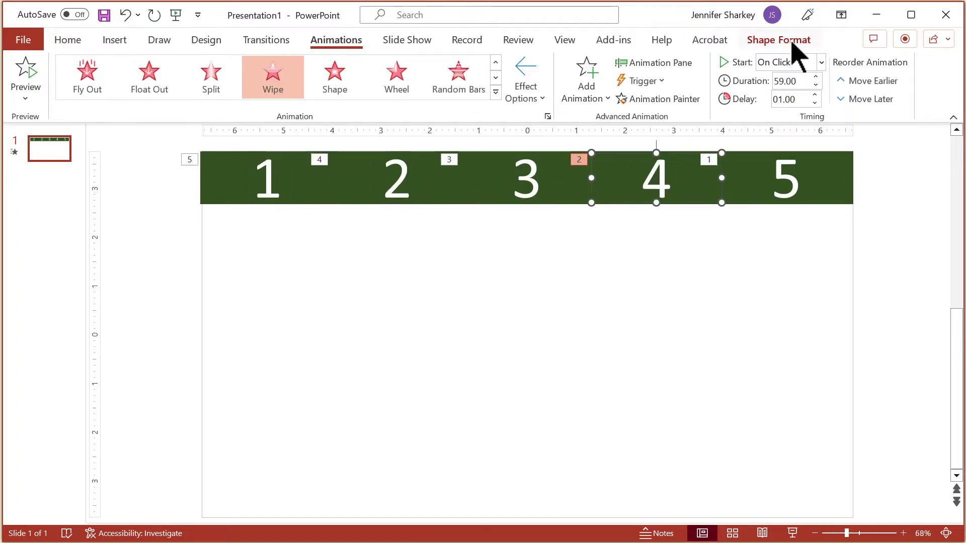
left_click(779, 40)
left_click(388, 61)
left_click(481, 148)
left_click(500, 173)
left_click(388, 61)
left_click(481, 101)
left_click(391, 179)
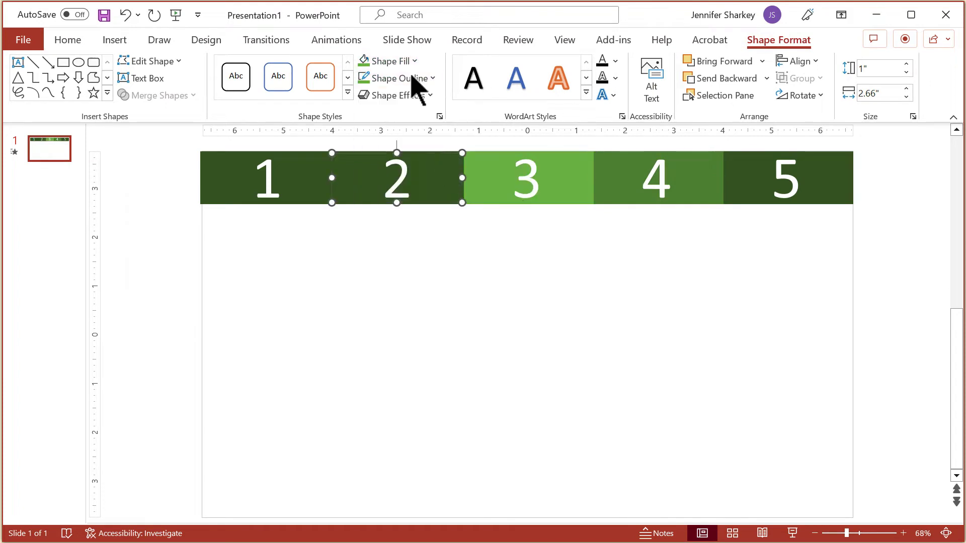
left_click(410, 78)
left_click(267, 179)
left_click(409, 78)
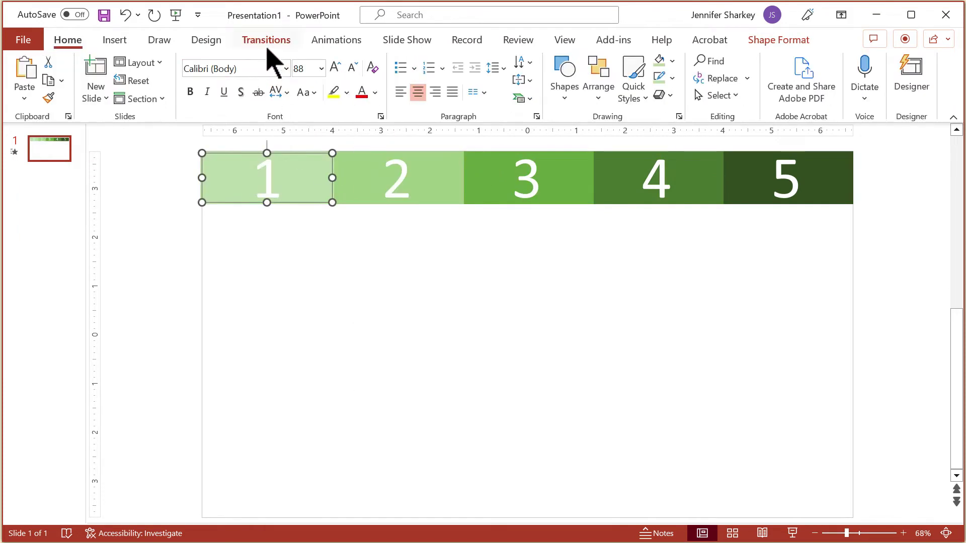
left_click(336, 40)
- In the Animation Pane, set the Wipe animations for boxes 4 to 1 to After Previous
left_click(635, 62)
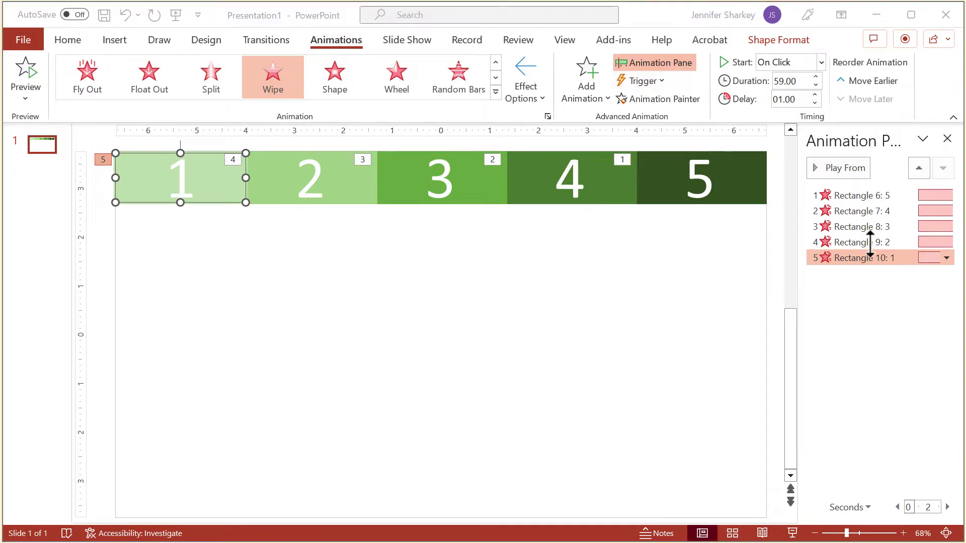
left_click(861, 211, "shift")
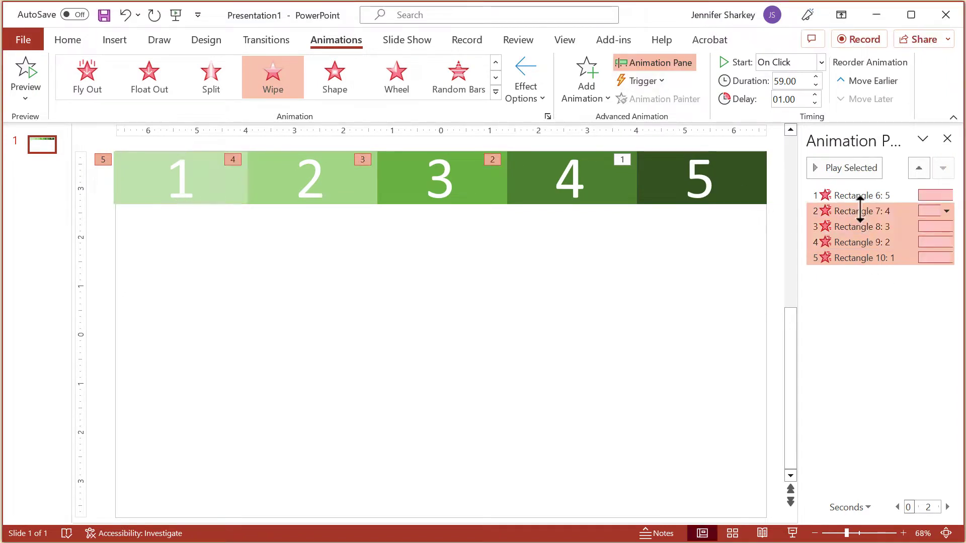
left_click(821, 62)
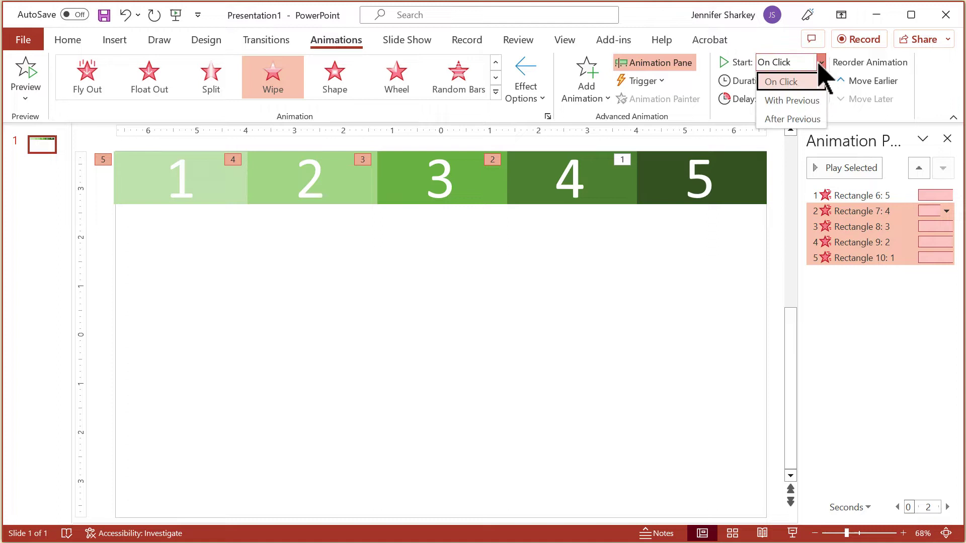
left_click(793, 120)
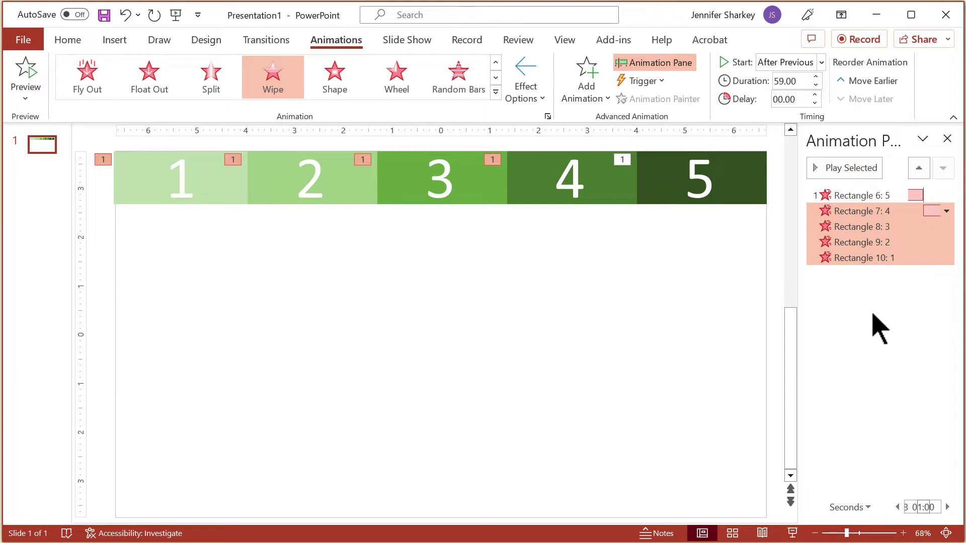
- Clear the animation selection and turn off On Mouse Click slide advance in Transitions
left_click(880, 330)
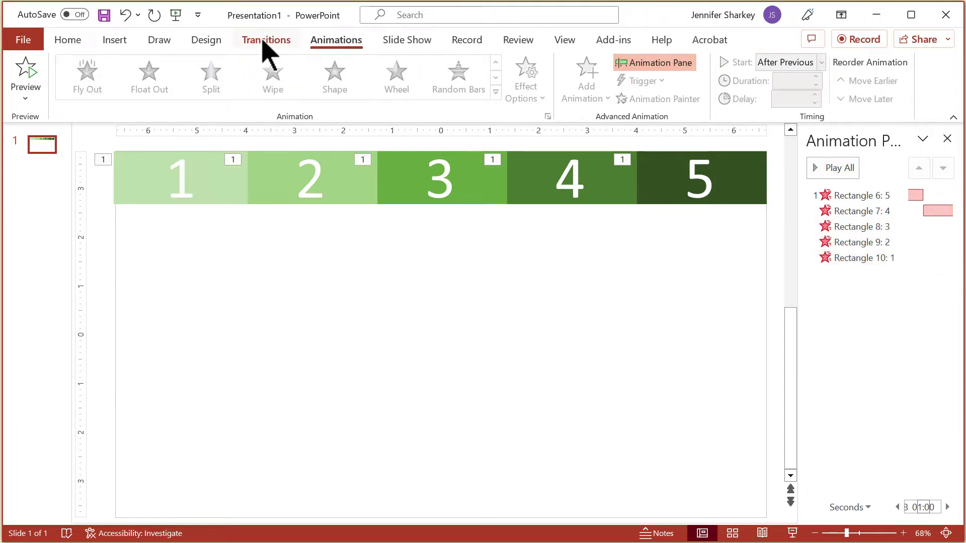
left_click(262, 42)
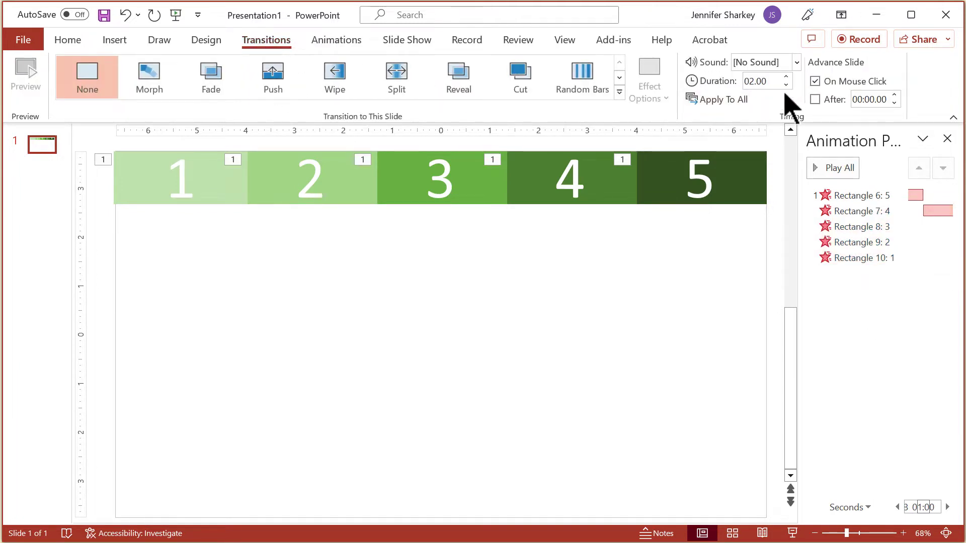
left_click(816, 82)
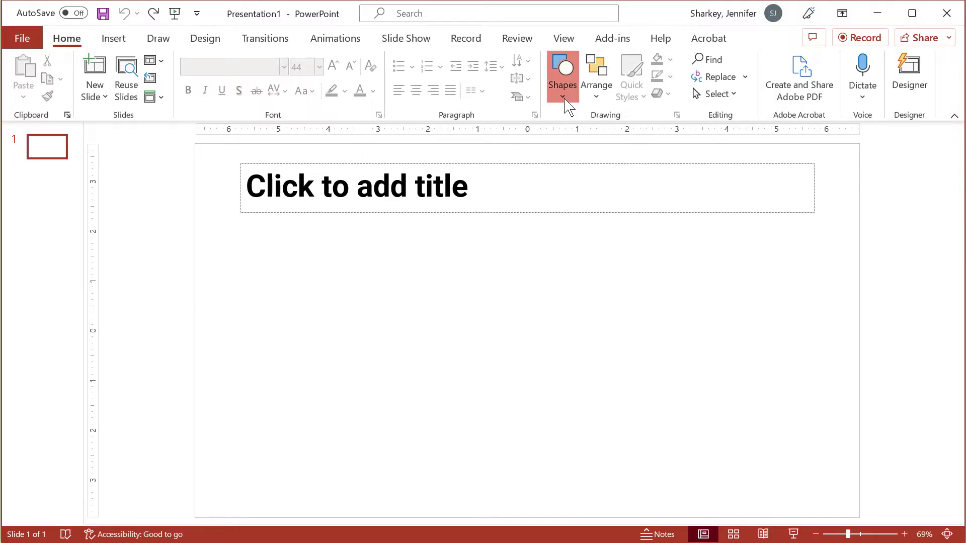
- Draw a small circle filled dark green with no outline
left_click(616, 133)
left_click_drag(274, 287, 323, 337)
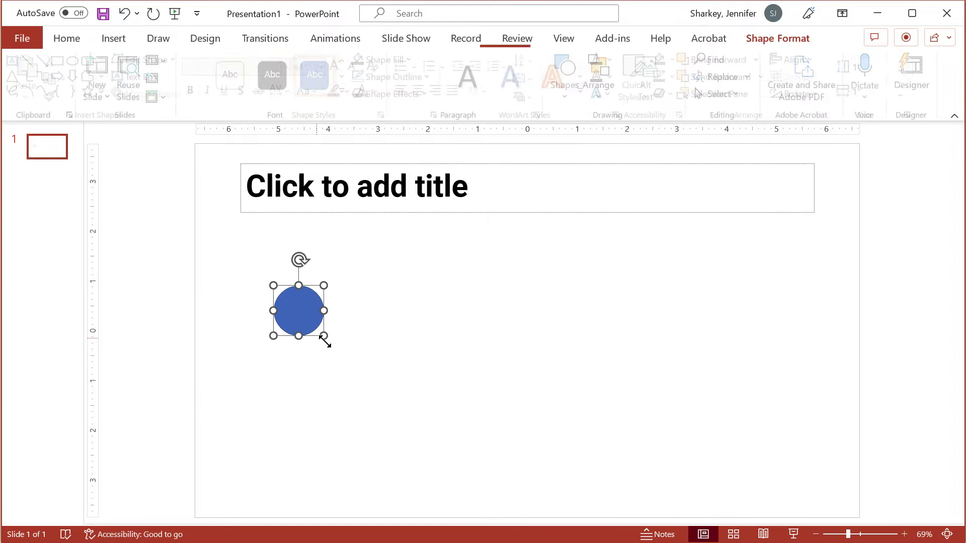
left_click(412, 59)
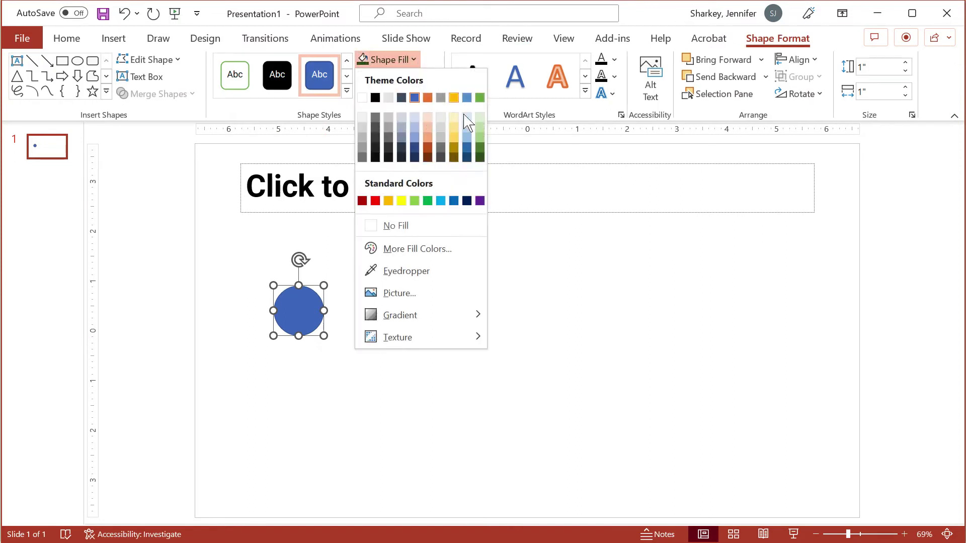
left_click(480, 158)
left_click(431, 77)
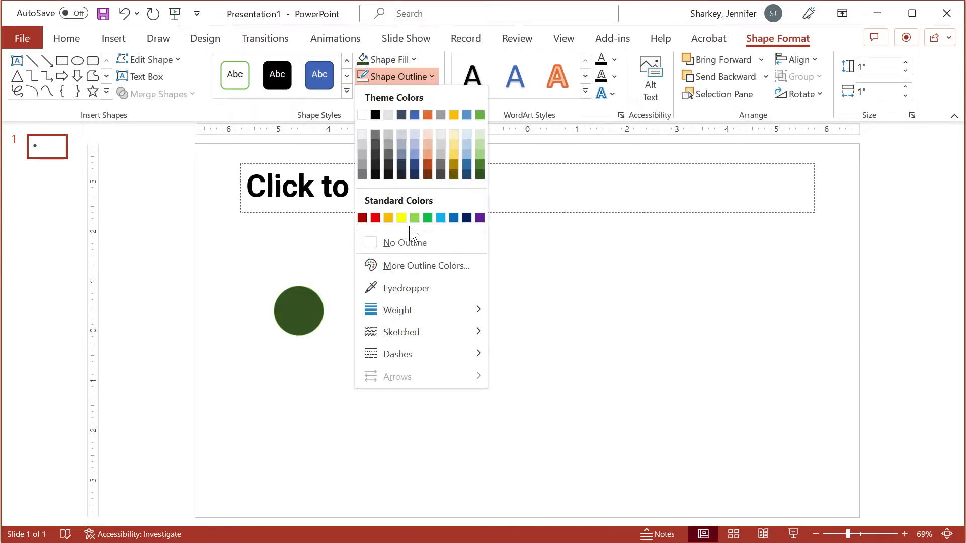
left_click(388, 244)
- Type the number 1 inside the circle
left_click(296, 301)
right_click(296, 301)
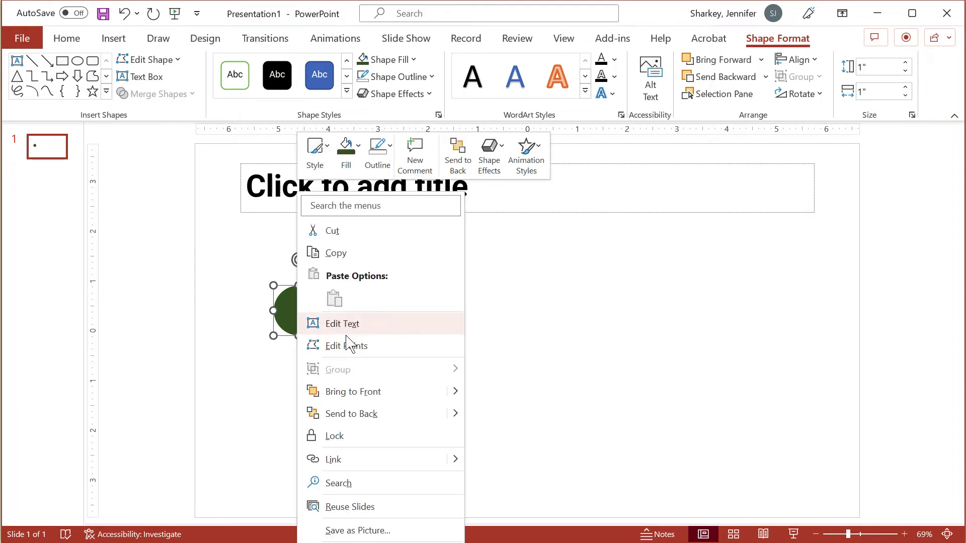
left_click(354, 327)
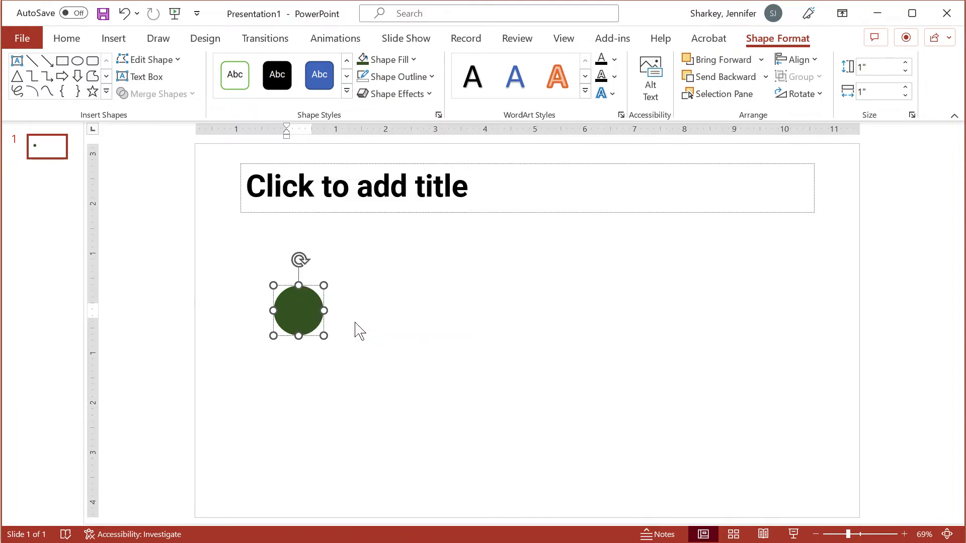
key("Escape")
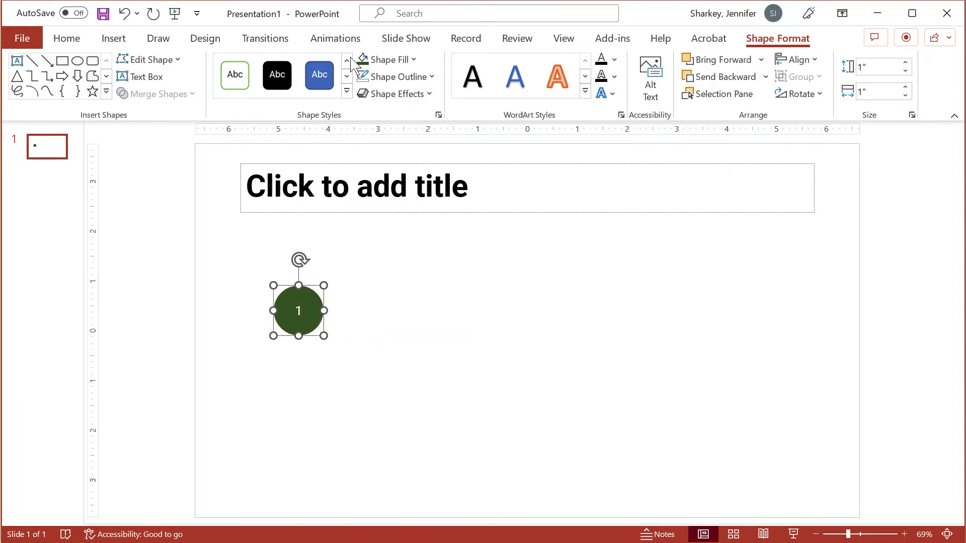
- Apply a Wheel exit to the circle with a 59-second duration and 1-second delay
left_click(337, 39)
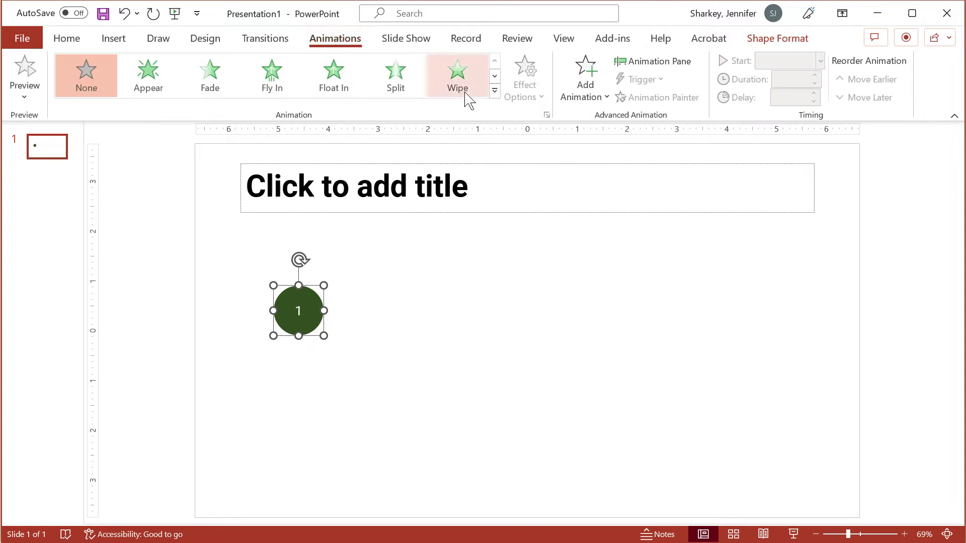
left_click(495, 91)
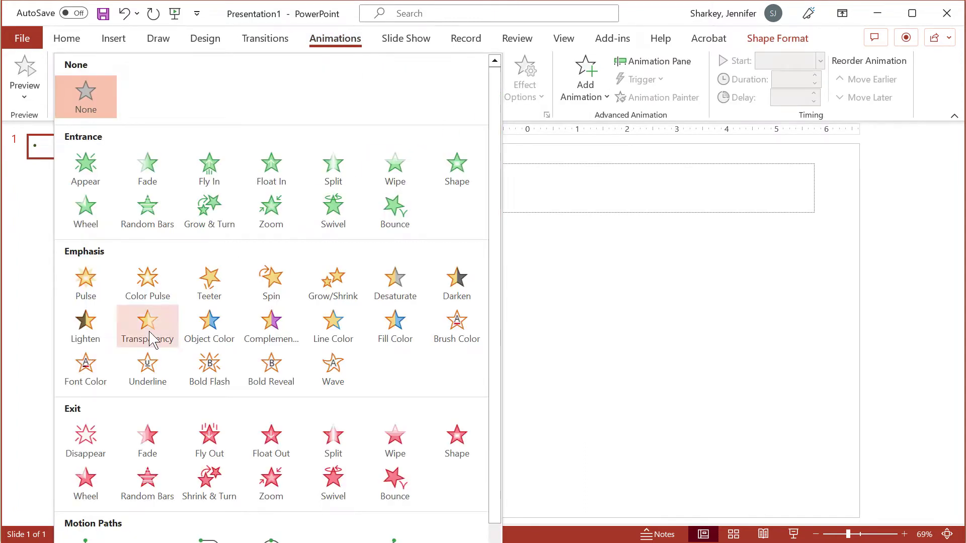
left_click(83, 485)
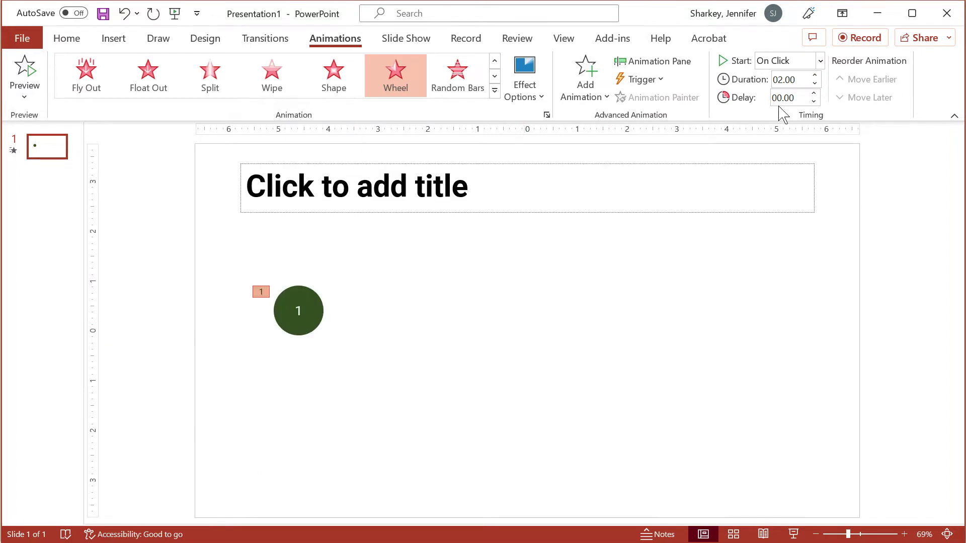
left_click(795, 79)
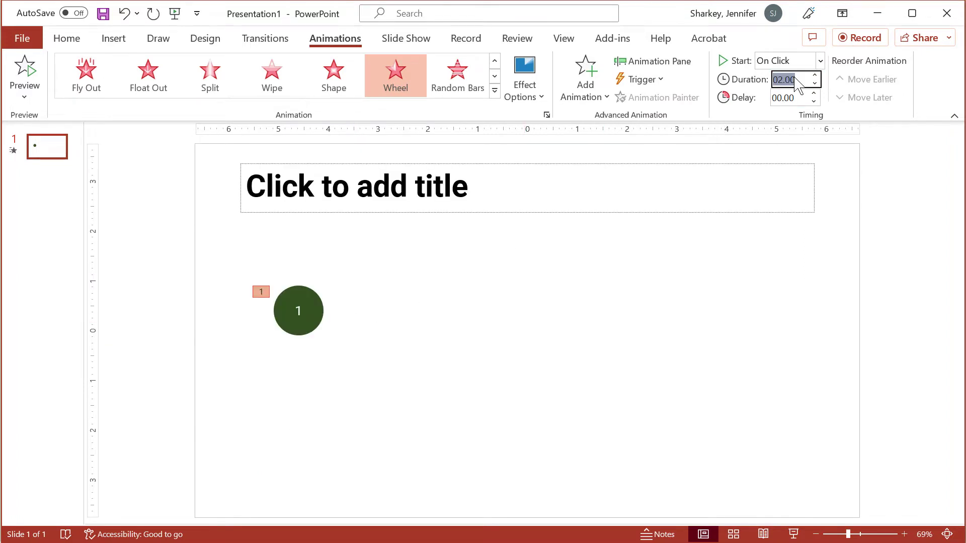
key("Tab")
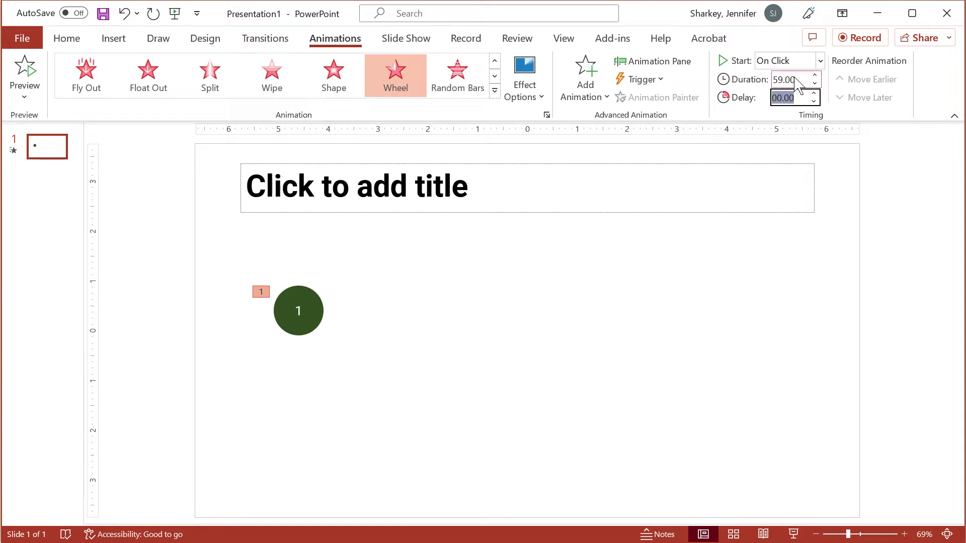
key("Return")
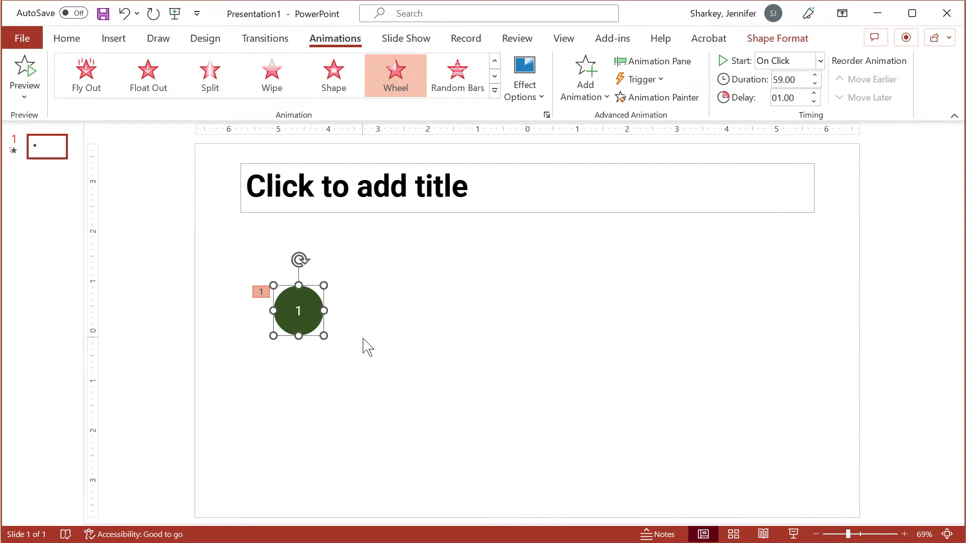
- Duplicate the circle into a row of five evenly spaced copies
key("ctrl+d")
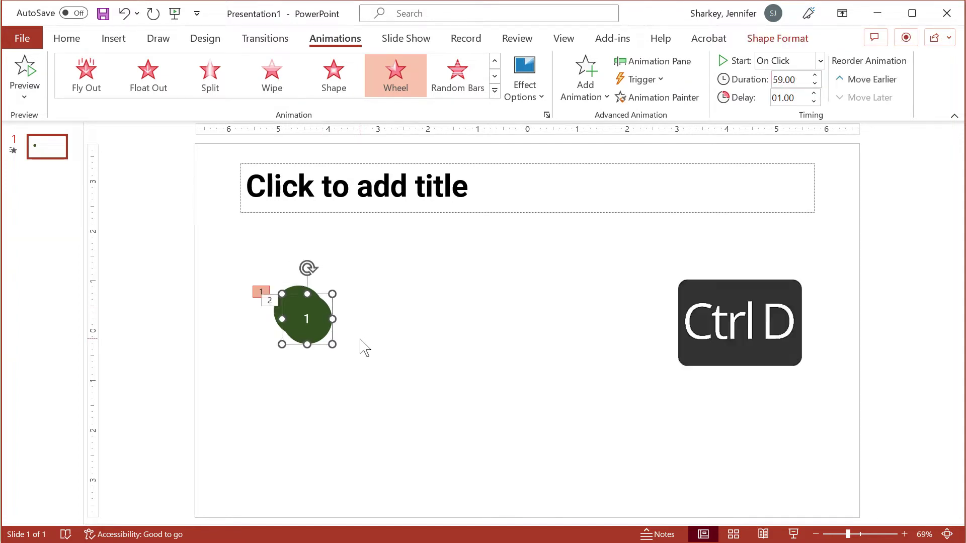
left_click_drag(323, 335, 383, 327)
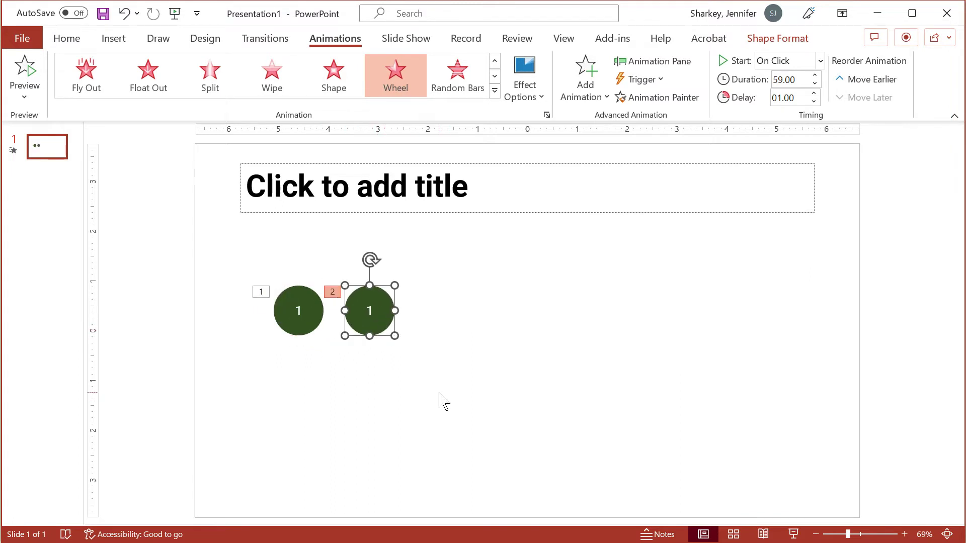
key("ctrl+d")
key("ctrl+d")
key("ctrl+d")
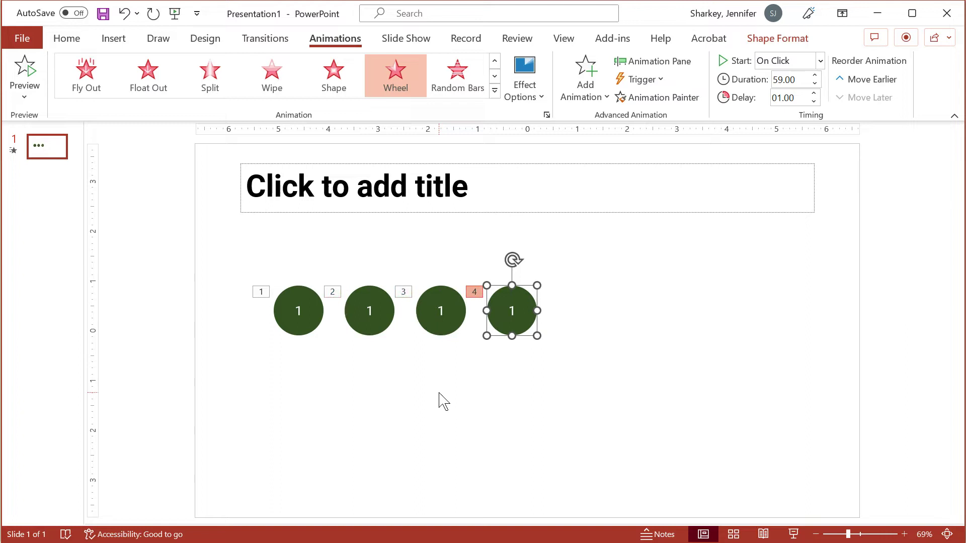
- Renumber the copied circles 2, 3, 4 and 5
double_click(377, 311)
type("2")
double_click(438, 312)
type("3")
double_click(512, 311)
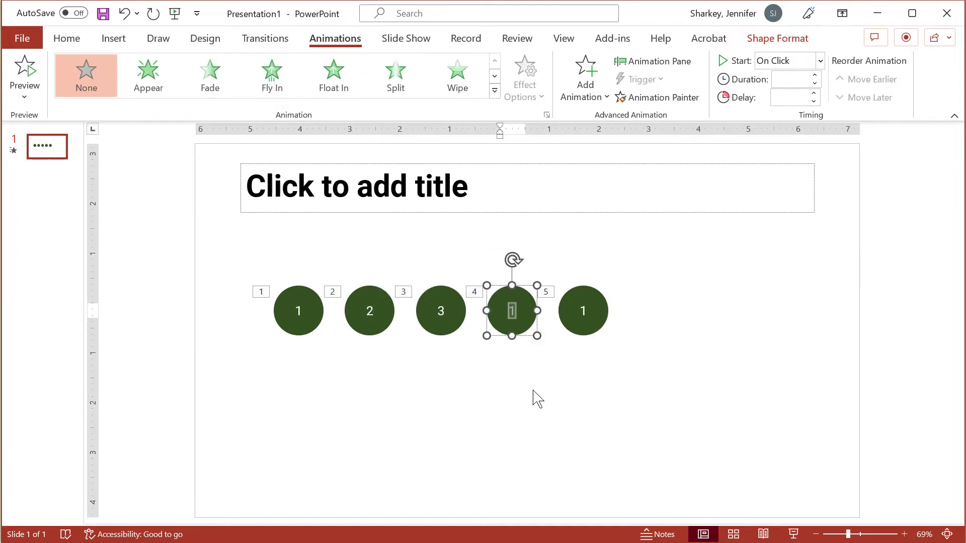
type("4")
double_click(584, 311)
type("5")
left_click(669, 220)
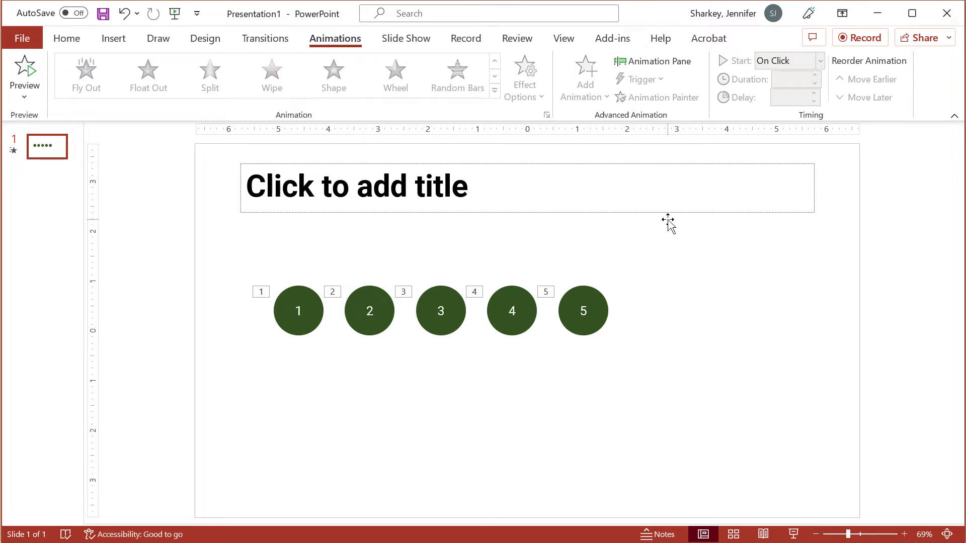
- Move Oval 14's Wheel exit to the top and set Oval 13 through Oval 10 to After Previous
left_click(650, 62)
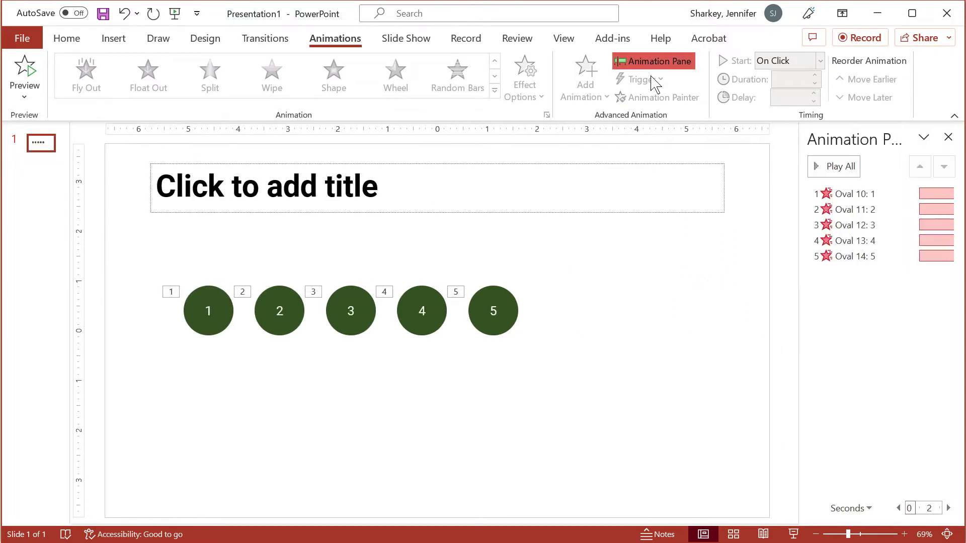
left_click_drag(861, 261, 850, 241)
left_click(843, 314)
left_click(865, 210)
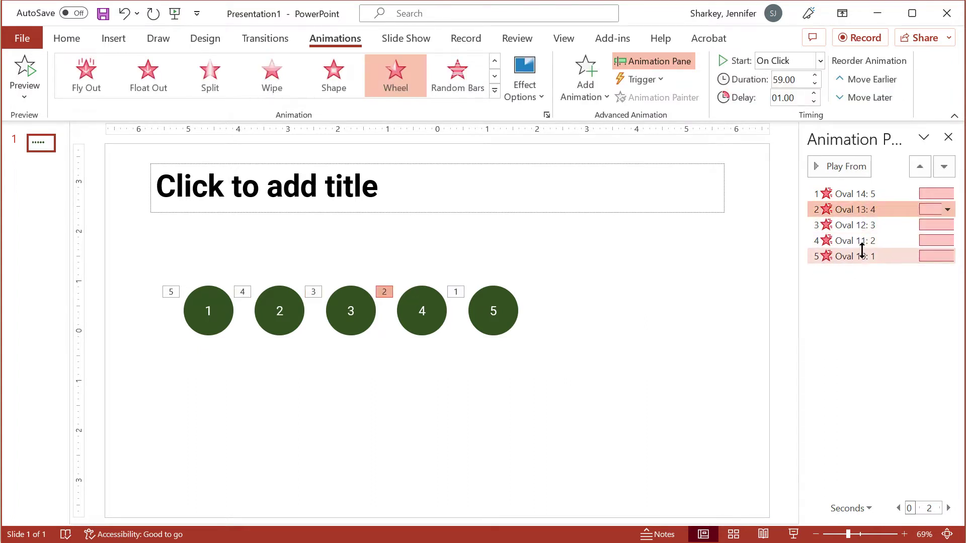
left_click(866, 257, "shift")
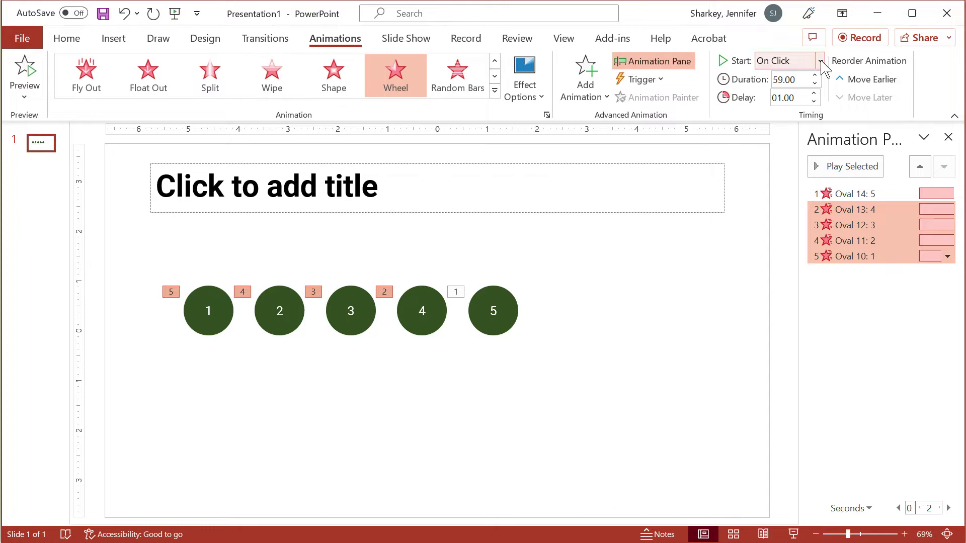
left_click(821, 61)
left_click(792, 118)
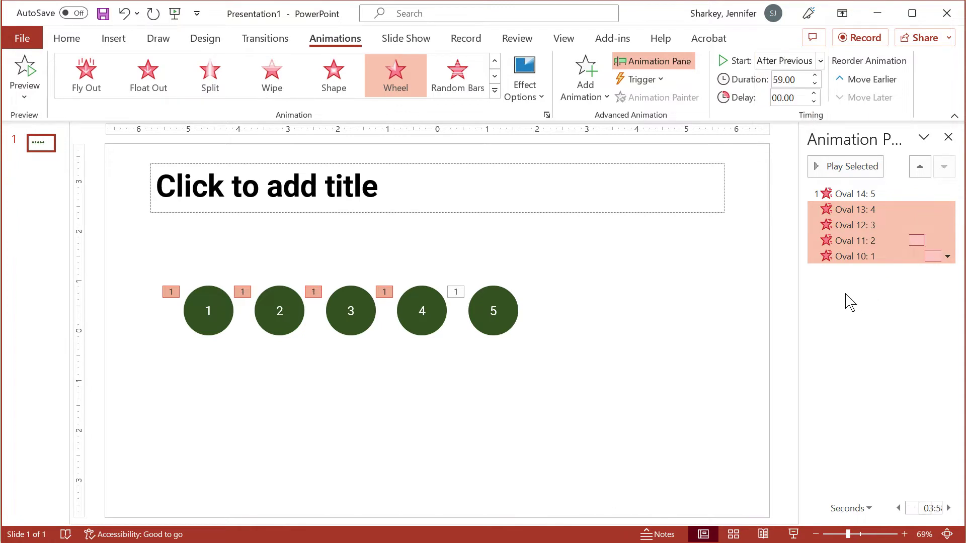
- Fill circle 1 with pale green and circle 2 with light green
left_click(226, 311)
left_click(70, 39)
left_click(760, 40)
left_click(390, 59)
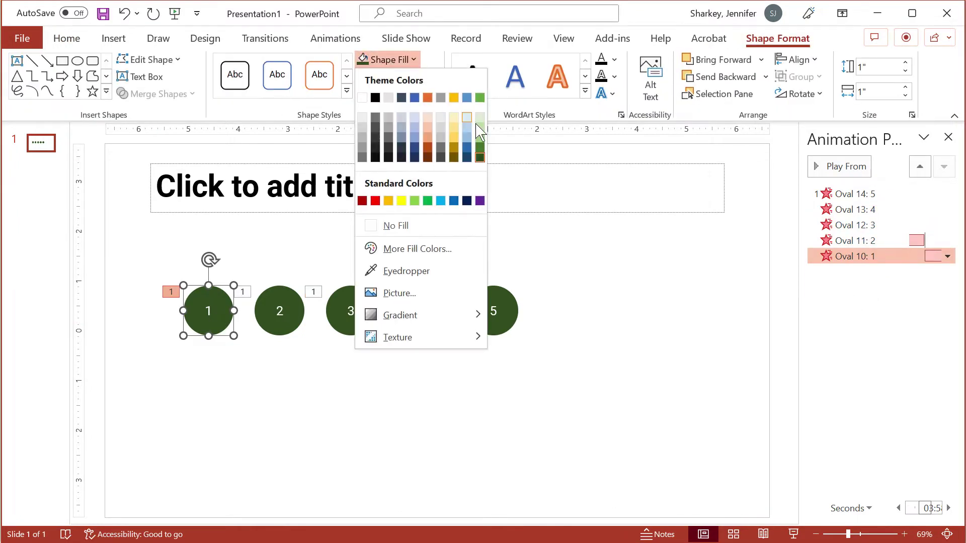
left_click(478, 129)
key("Tab")
left_click(390, 59)
left_click(463, 123)
- Fill circle 3 with medium green and circle 4 with a darker green
key("Tab")
left_click(390, 60)
left_click(464, 136)
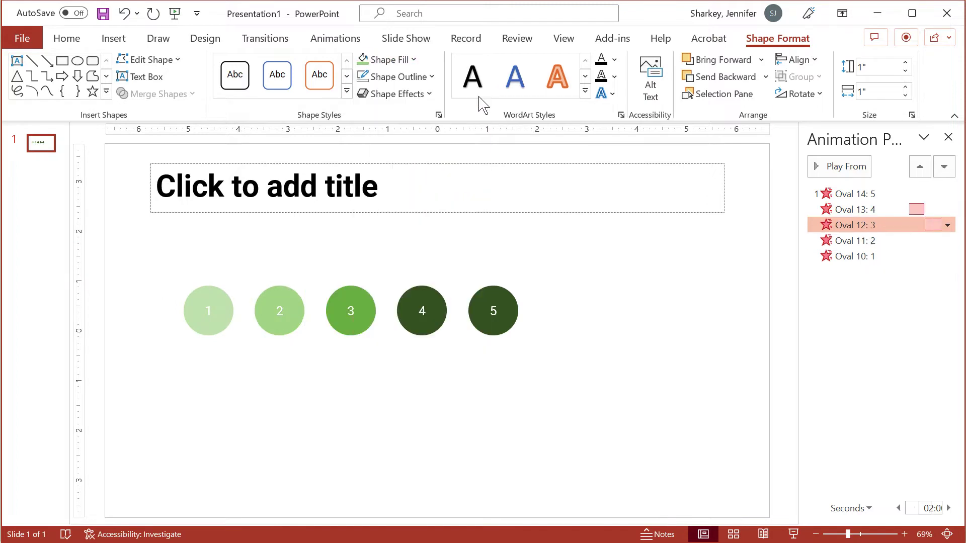
key("Tab")
left_click(414, 60)
left_click(463, 149)
left_click(541, 358)
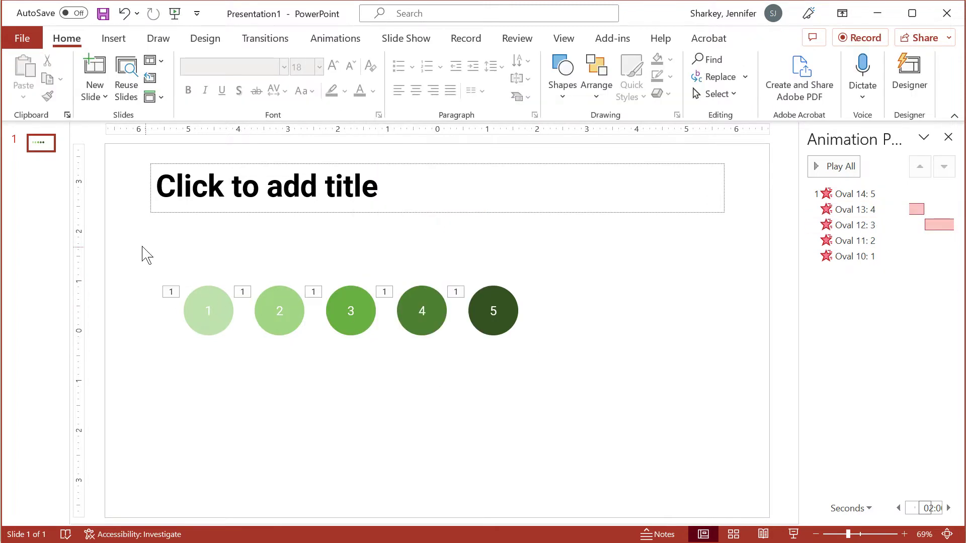
- Align all five circles to one centre and size them 4 by 4 inches
left_click_drag(143, 246, 599, 366)
left_click(775, 38)
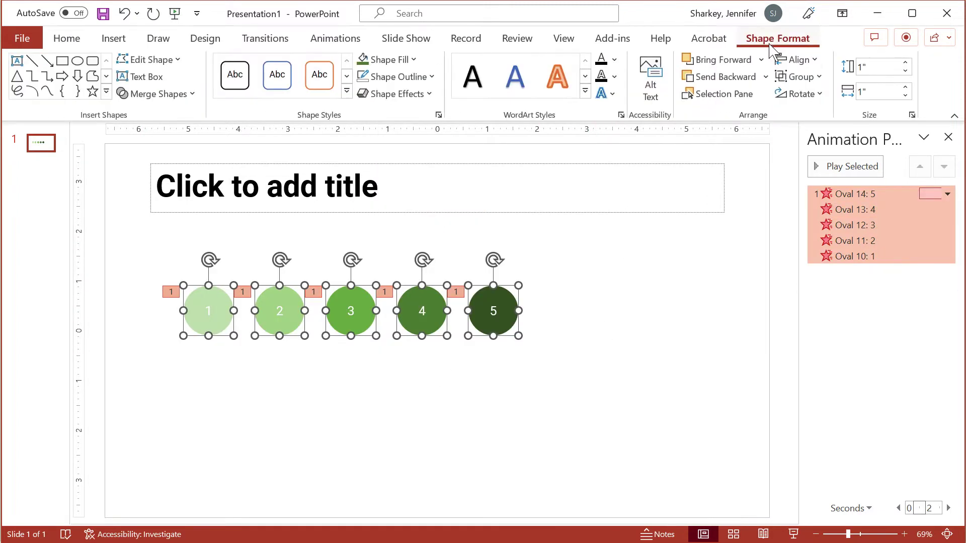
left_click(796, 59)
left_click(812, 102)
left_click(796, 59)
left_click(812, 171)
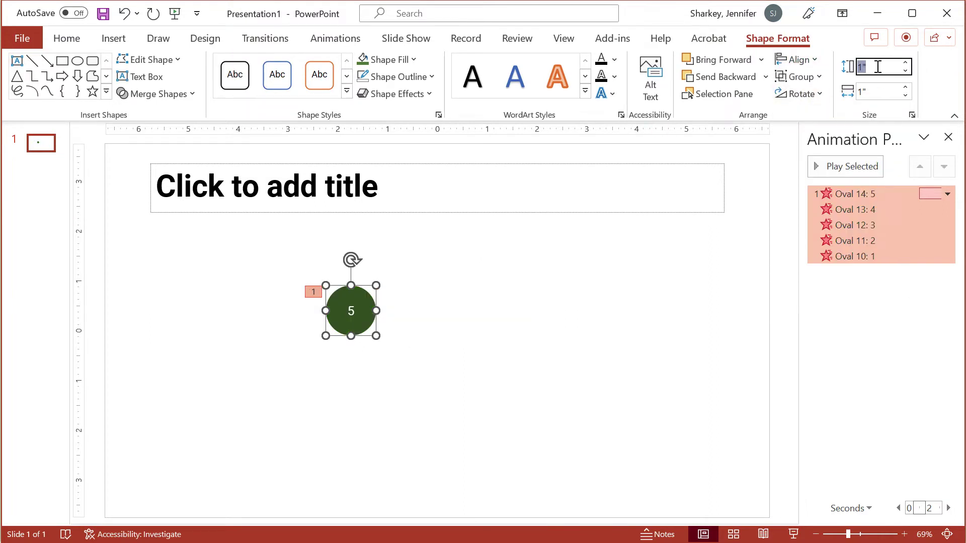
left_click(878, 66)
type("4")
key("Tab")
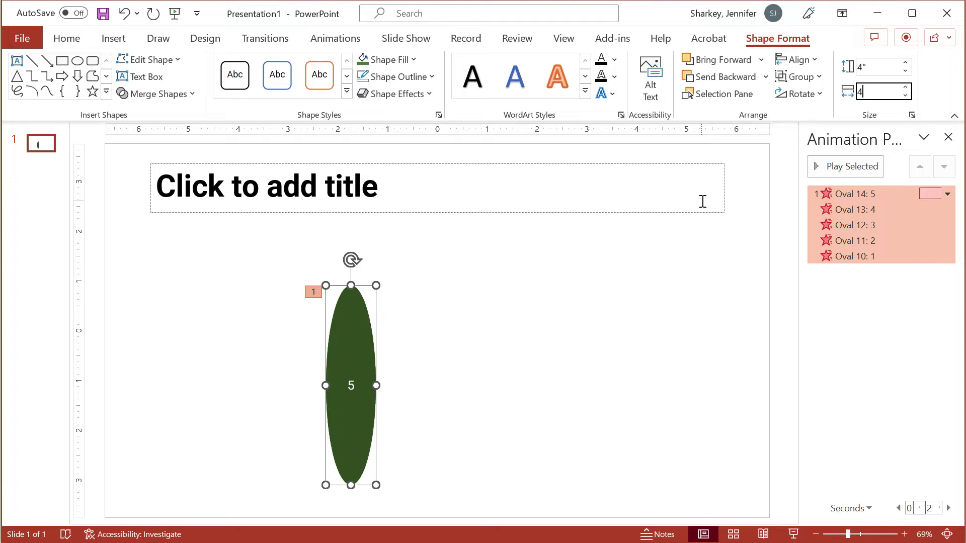
type("4")
key("Return")
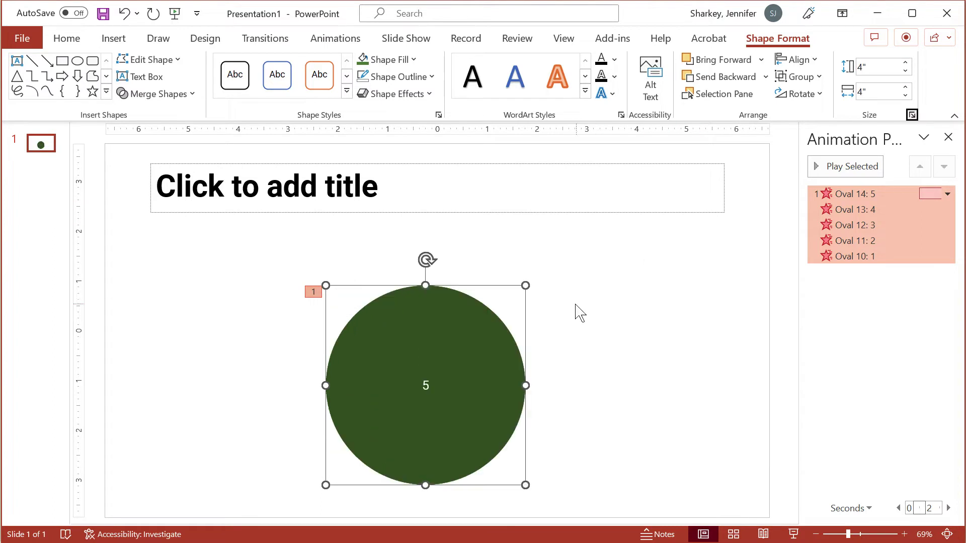
- Set the number font size to 200 and move the stack right of centre
left_click(67, 39)
left_click(319, 67)
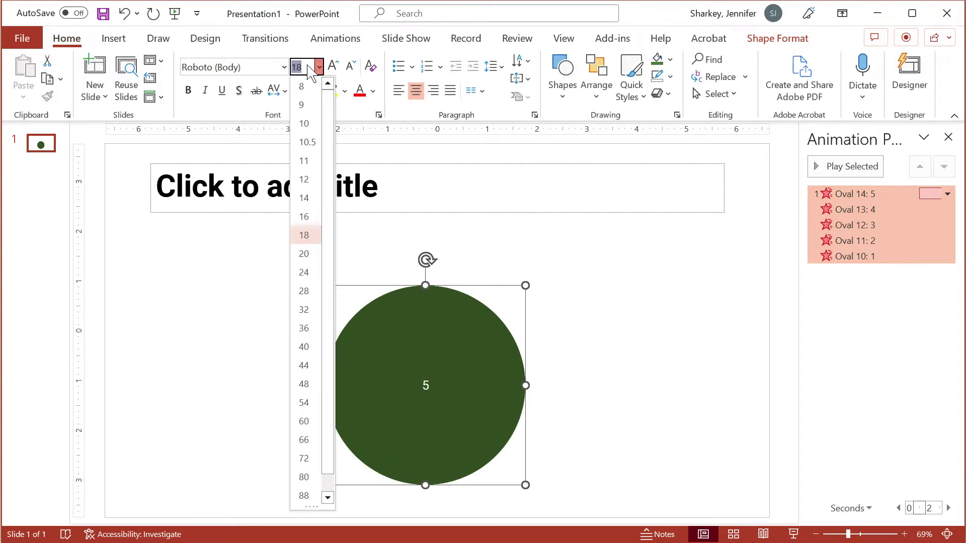
type("200")
key("Return")
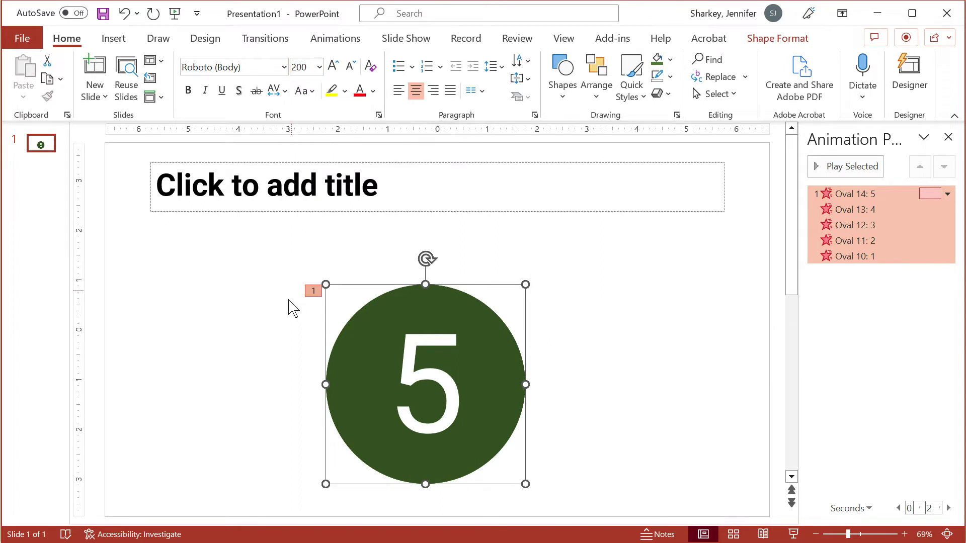
left_click_drag(494, 436, 666, 405)
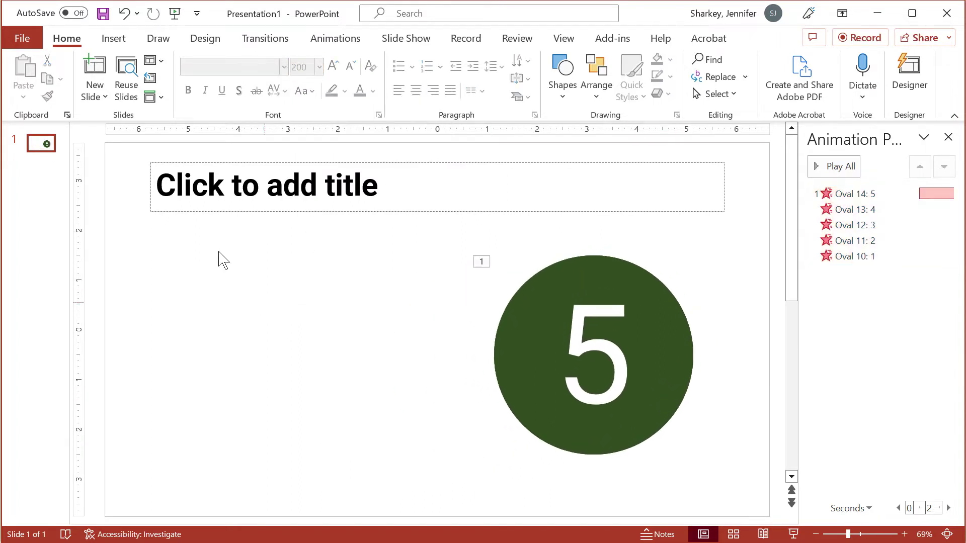
- Search the stock icon library for 'sto' and insert a stopwatch icon
left_click(114, 42)
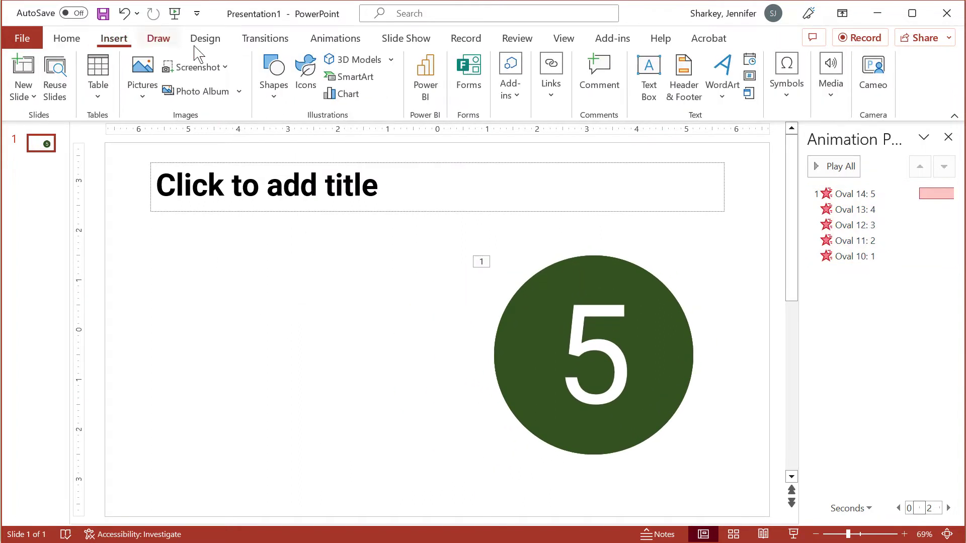
left_click(304, 76)
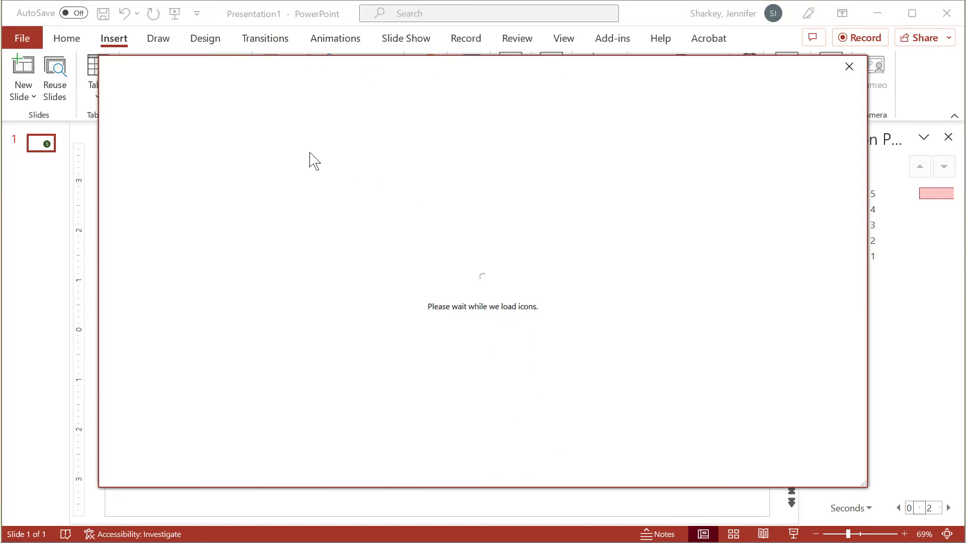
type("stopwatch")
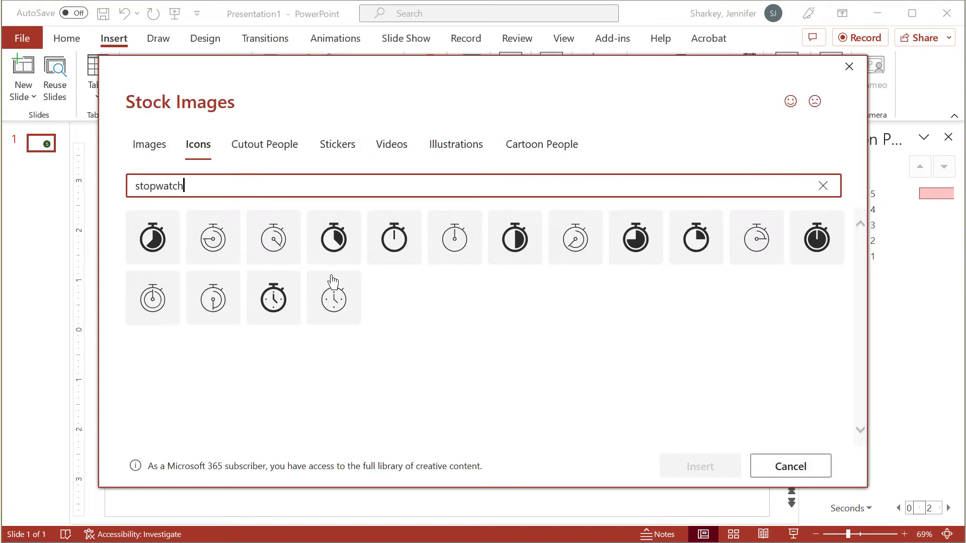
left_click(348, 311)
left_click(697, 465)
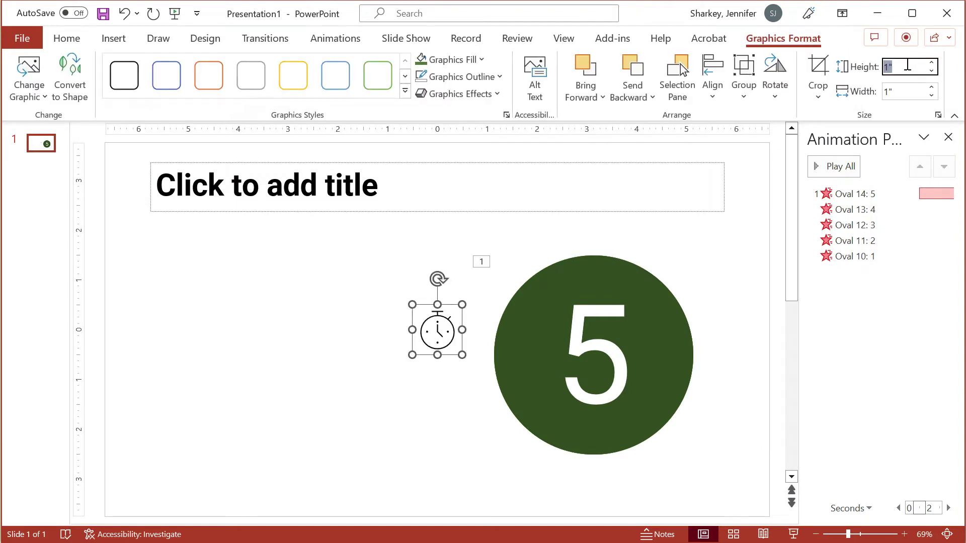
- Set the stopwatch height to 6 inches and move it over the green circle
type("6")
key("Return")
left_click_drag(464, 441, 496, 335)
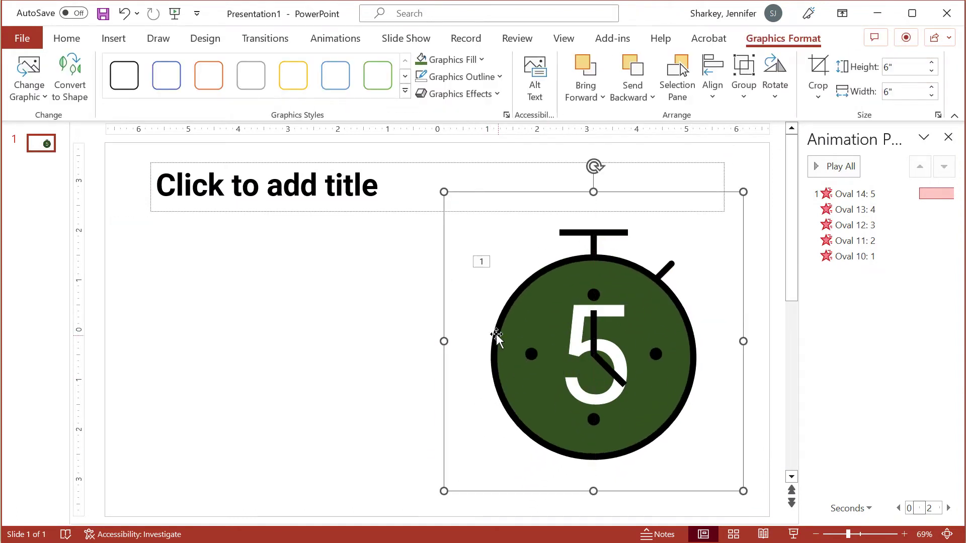
- Convert the stopwatch icon to shapes and delete its clock hand
left_click(70, 80)
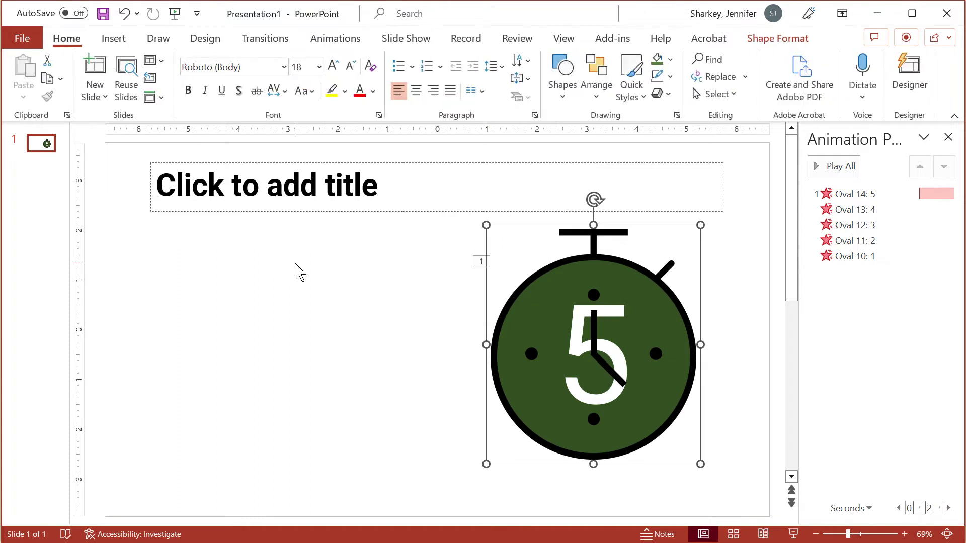
left_click(594, 341)
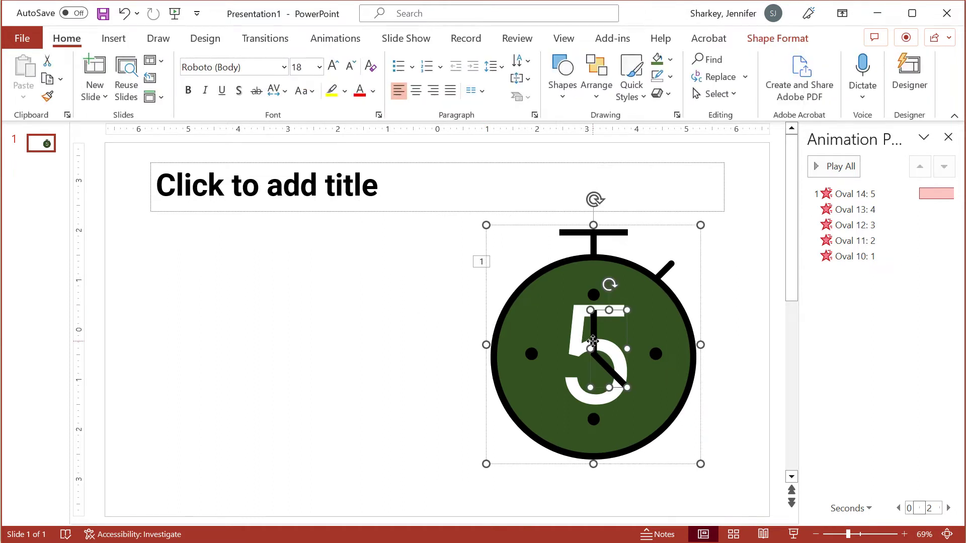
key("Delete")
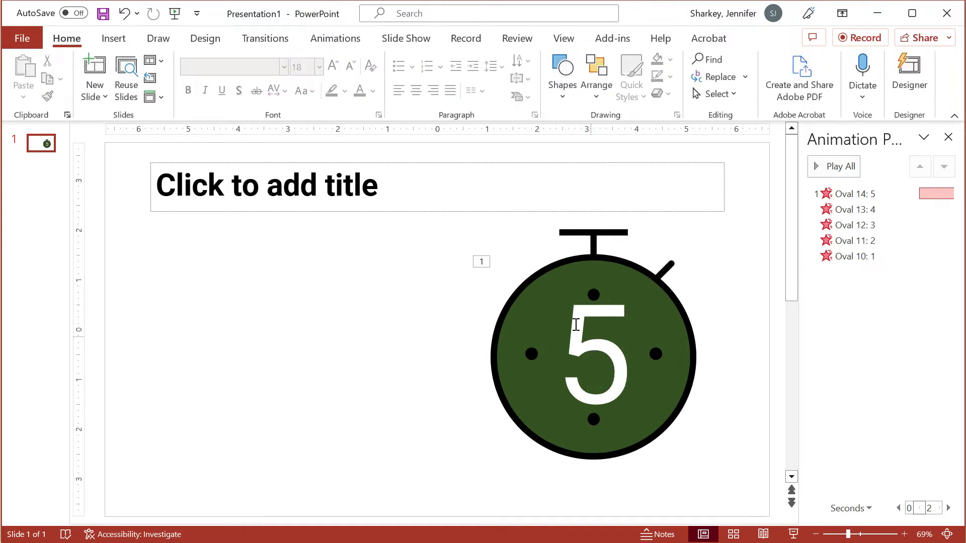
left_click(576, 325)
left_click(777, 38)
- Give the stopwatch a light grey fill and matching light grey outline
left_click(395, 61)
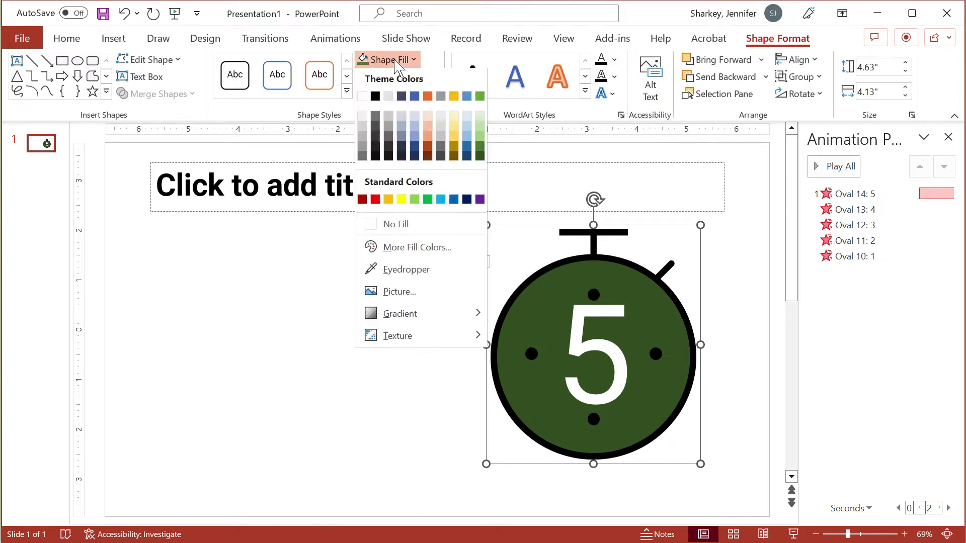
left_click(362, 135)
left_click(417, 76)
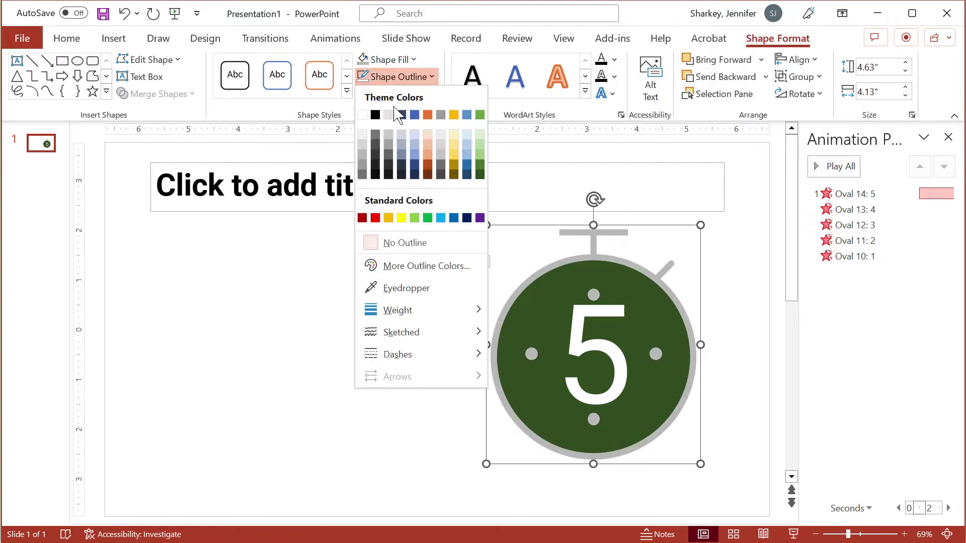
left_click(363, 135)
- Title the slide 'Break Time'
left_click(276, 184)
type("B")
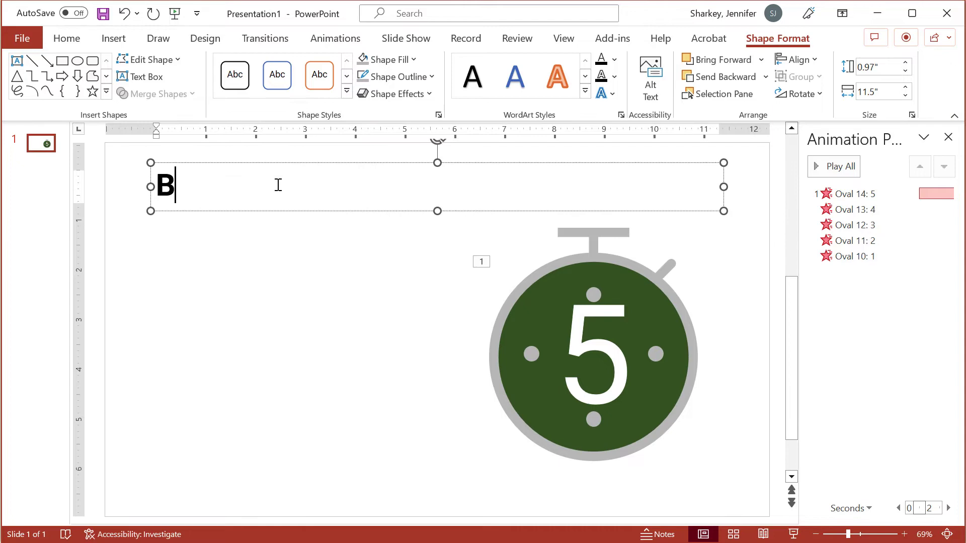
type("reak Time")
key("Escape")
key("Escape")
- Insert two steaming cup icons at 4 inches and arrange them side by side on the left
left_click(114, 38)
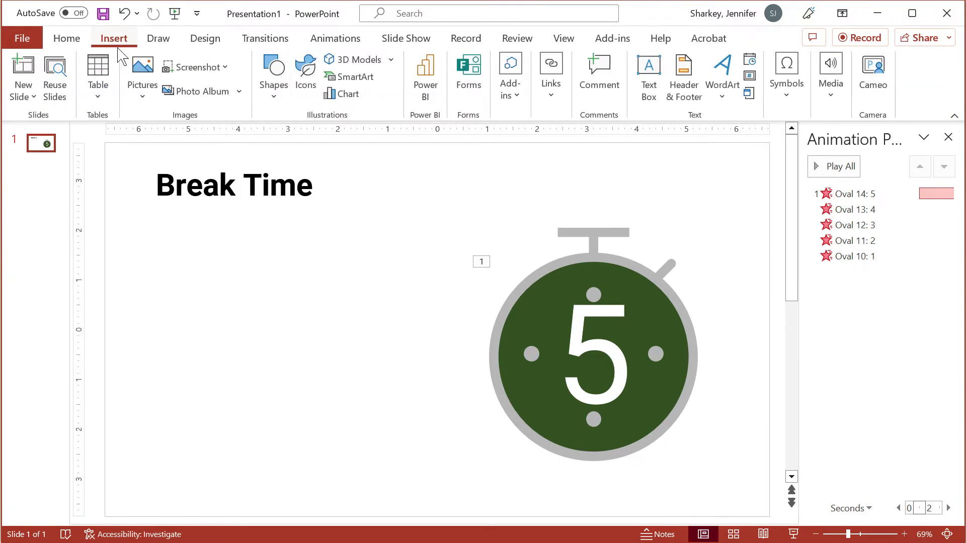
left_click(305, 78)
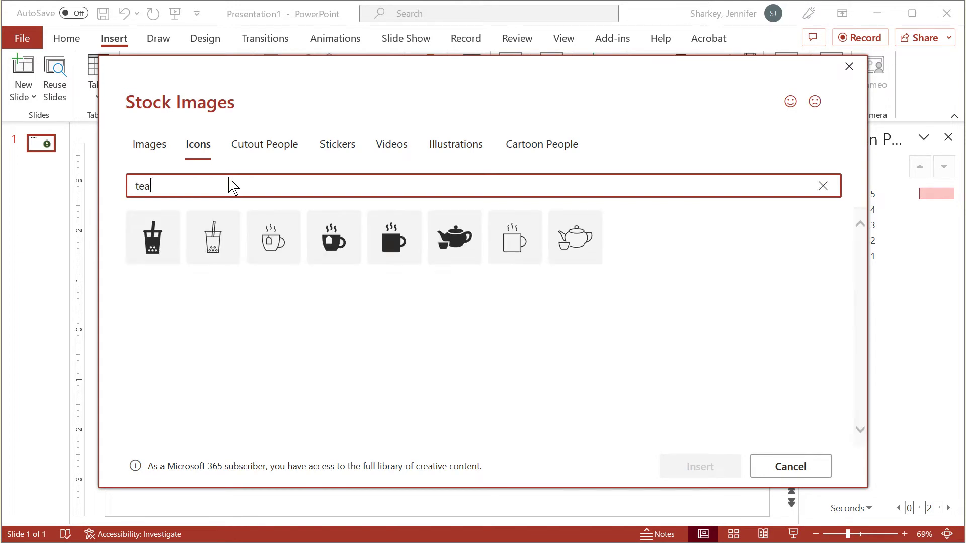
left_click(348, 227)
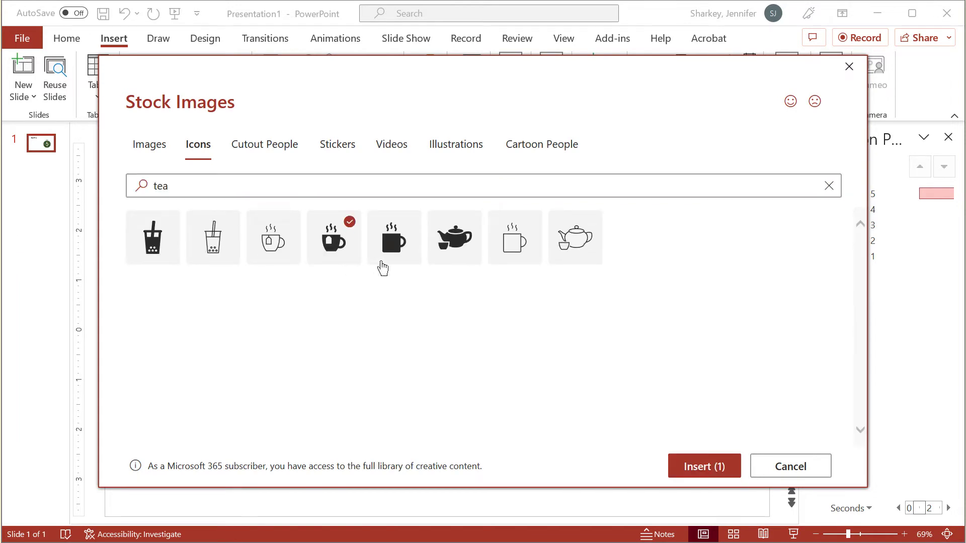
left_click(688, 464)
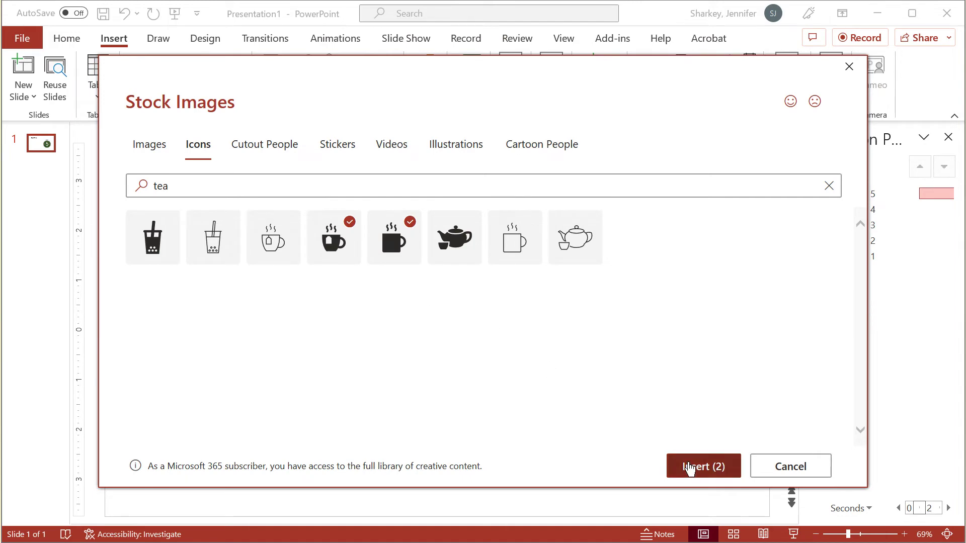
type("4")
key("Return")
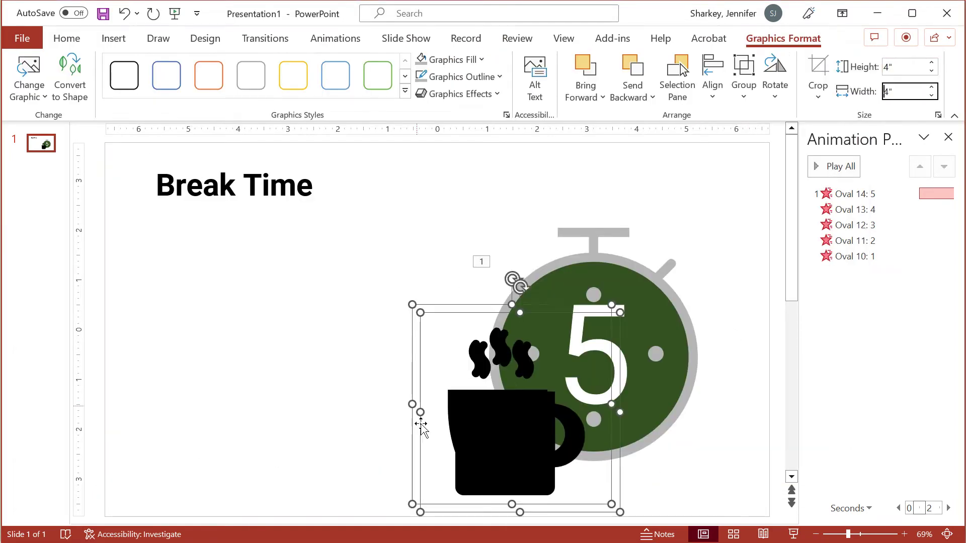
left_click_drag(479, 466, 231, 377)
left_click(281, 399)
left_click_drag(281, 400, 436, 385)
- Draw a text box reading 'Break is Over' and give it a large font size
key("Escape")
left_click(563, 76)
left_click(556, 132)
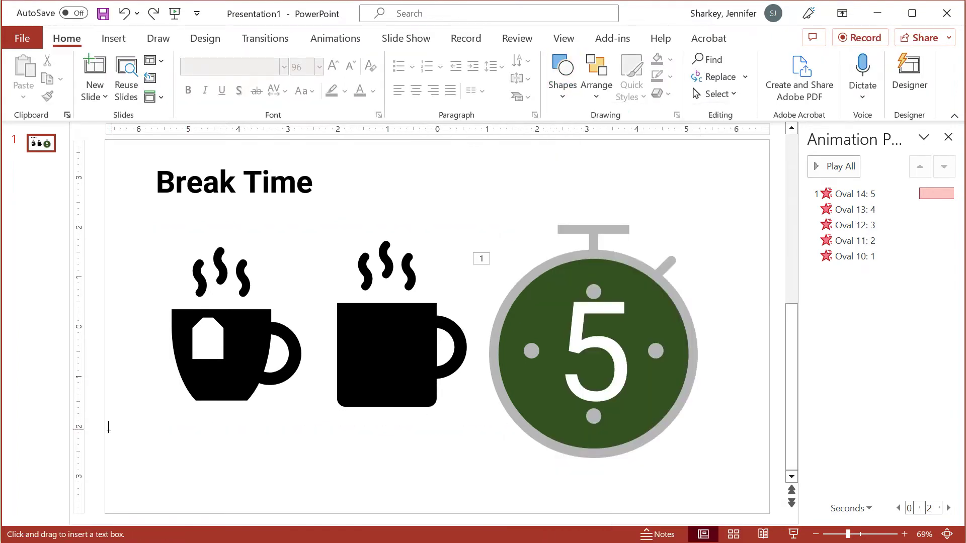
left_click_drag(112, 427, 545, 493)
type("Break is Over")
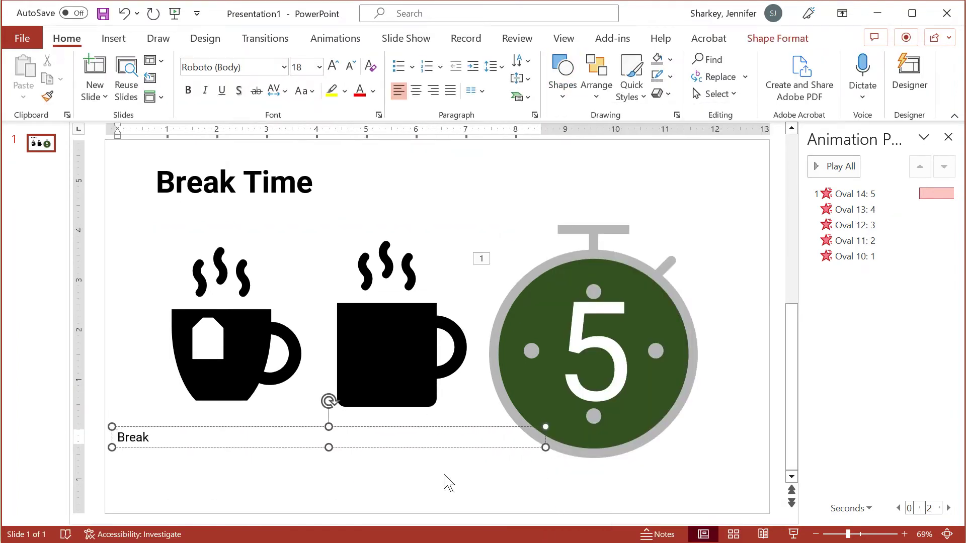
left_click(319, 67)
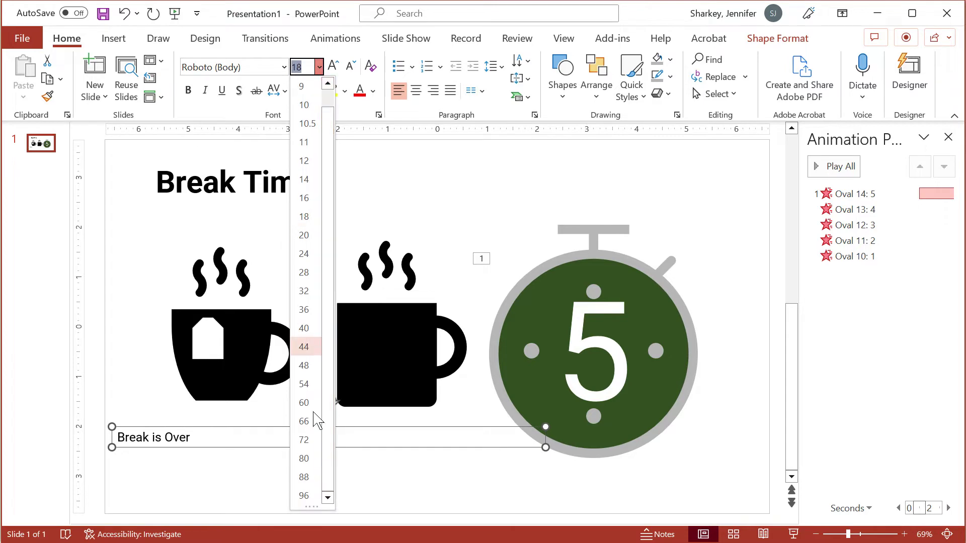
left_click(315, 419)
- Align the caption to the slide's horizontal centre and vertical middle
left_click(777, 38)
left_click(795, 60)
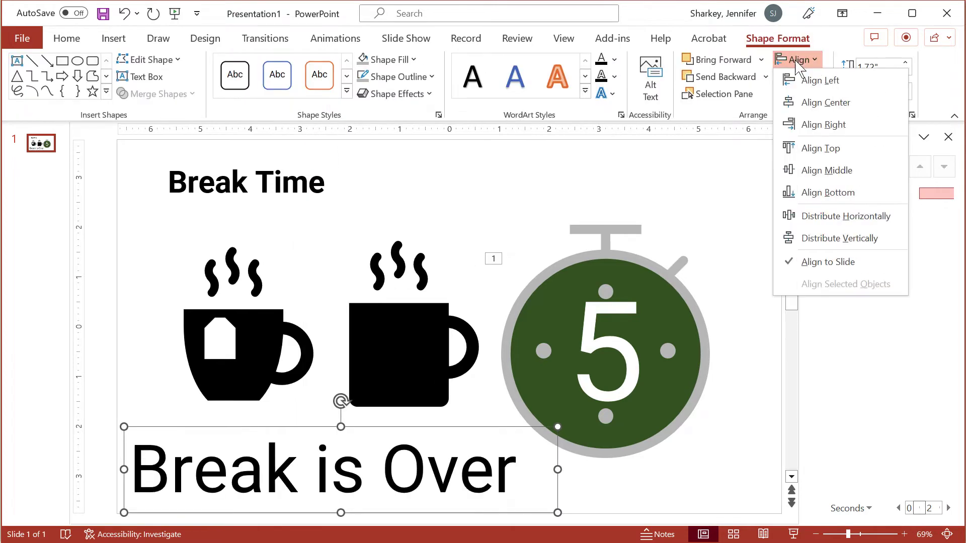
left_click(826, 102)
left_click(797, 60)
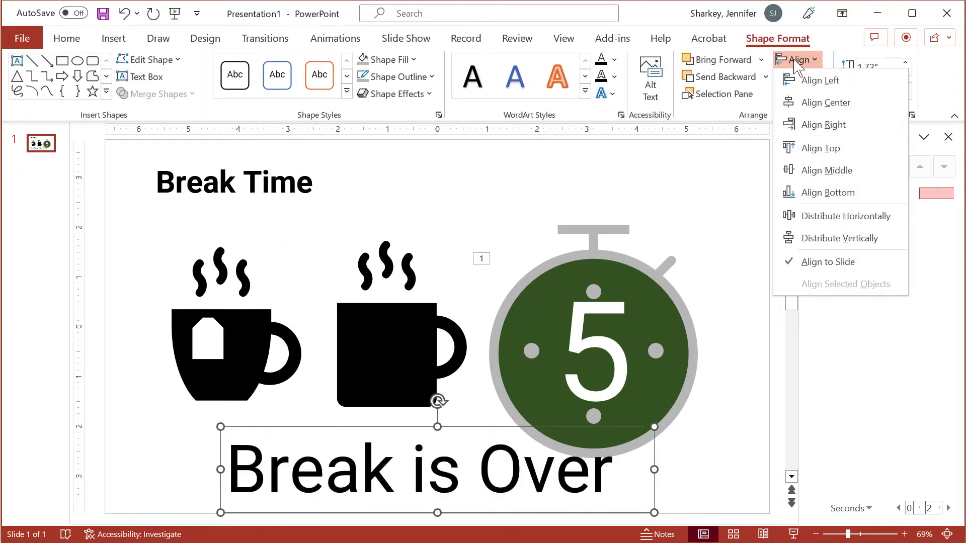
left_click(817, 170)
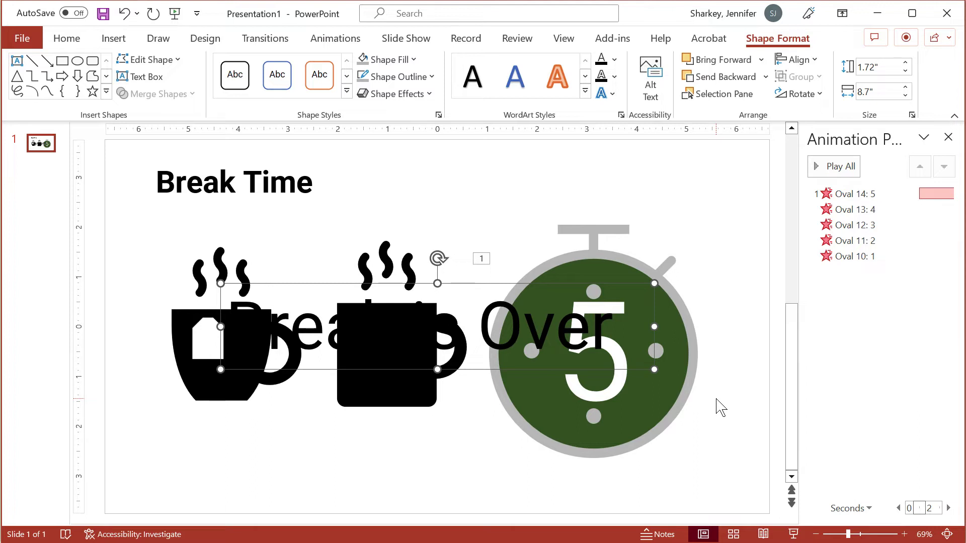
- Give the stopwatch, both mugs and the title a Disappear exit starting After Previous
left_click(682, 406)
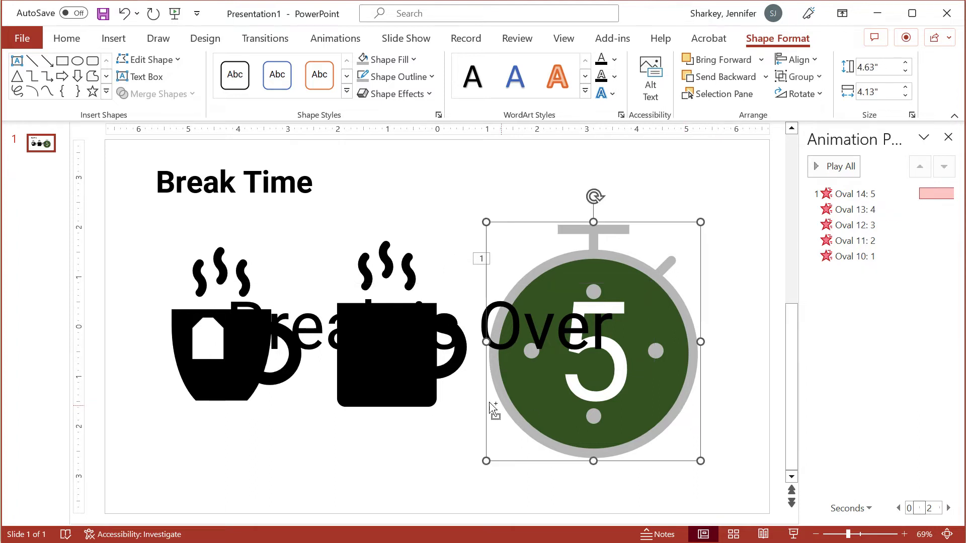
left_click(399, 393, "shift")
left_click(198, 385, "shift")
left_click(181, 187, "shift")
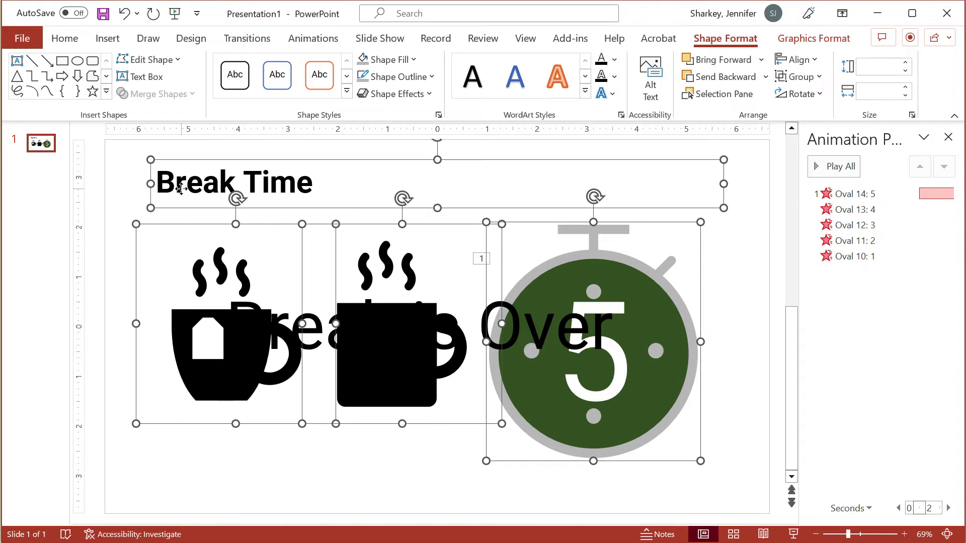
left_click(308, 39)
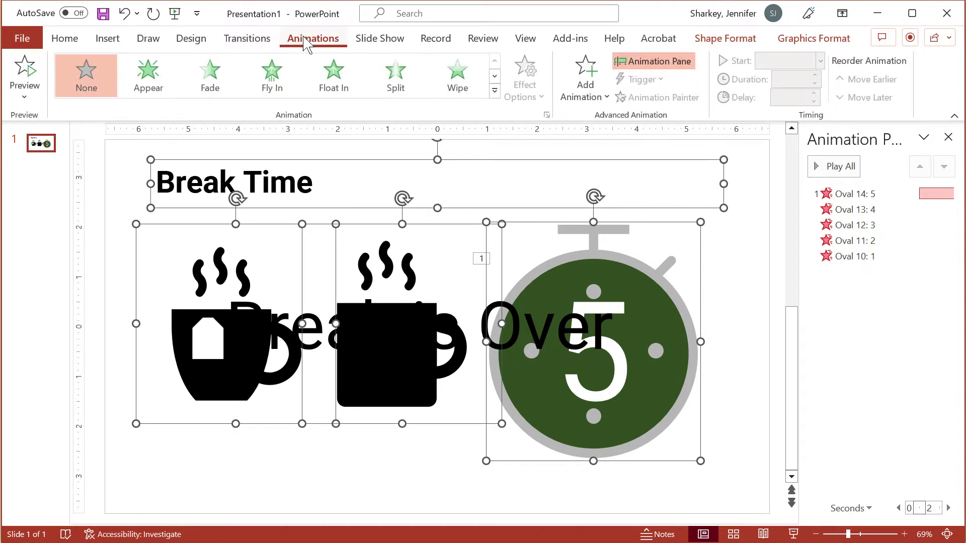
left_click(495, 91)
left_click(86, 437)
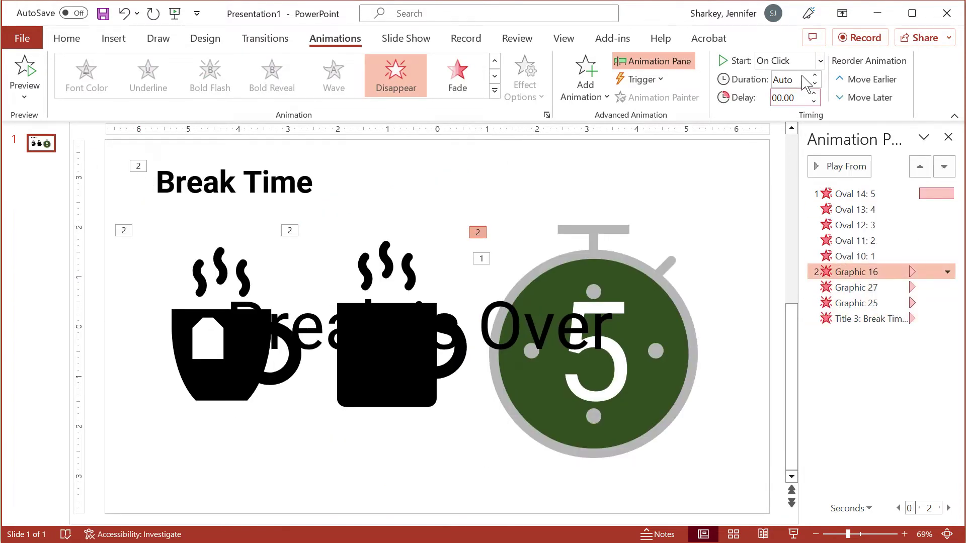
left_click(820, 61)
left_click(792, 118)
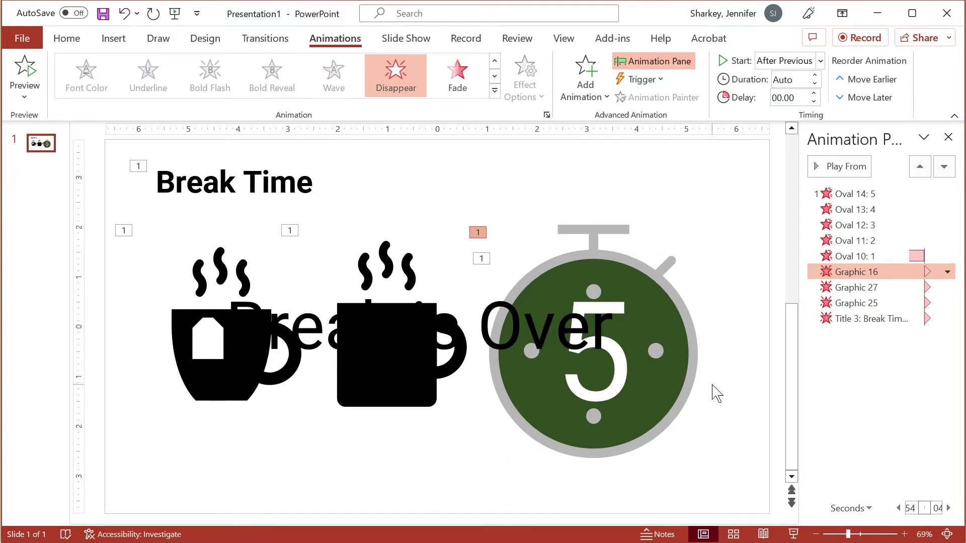
- Give the Break is Over text box an Appear entrance starting After Previous
left_click(470, 331)
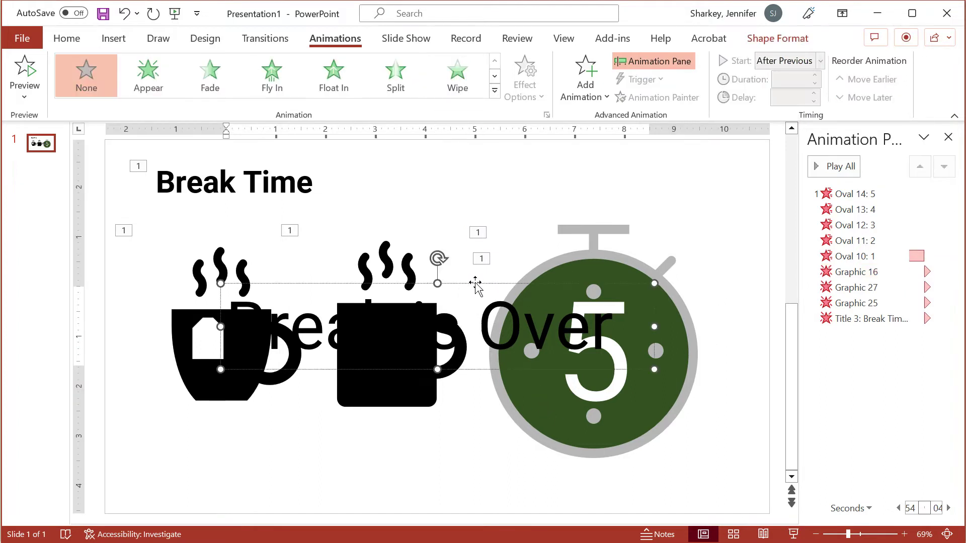
left_click(475, 284)
left_click(149, 83)
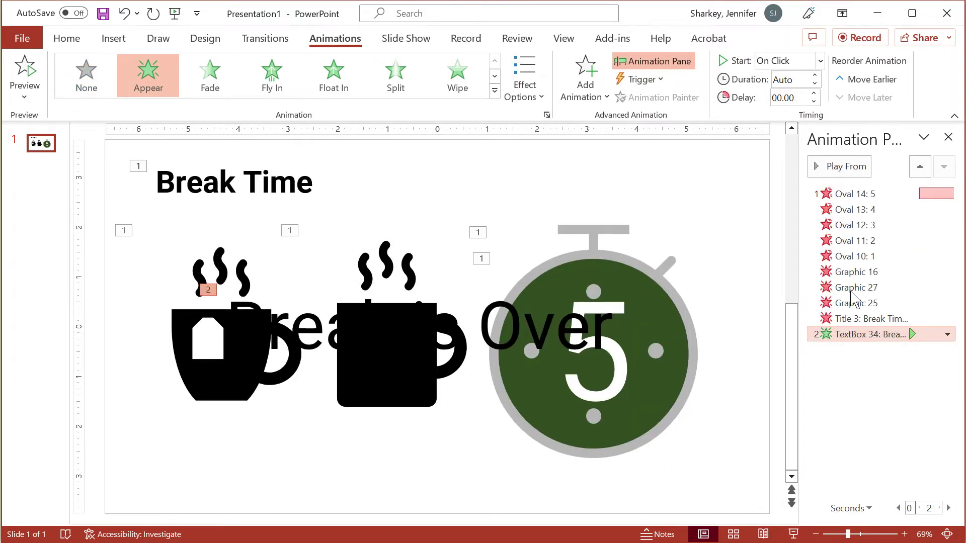
left_click(821, 60)
left_click(790, 120)
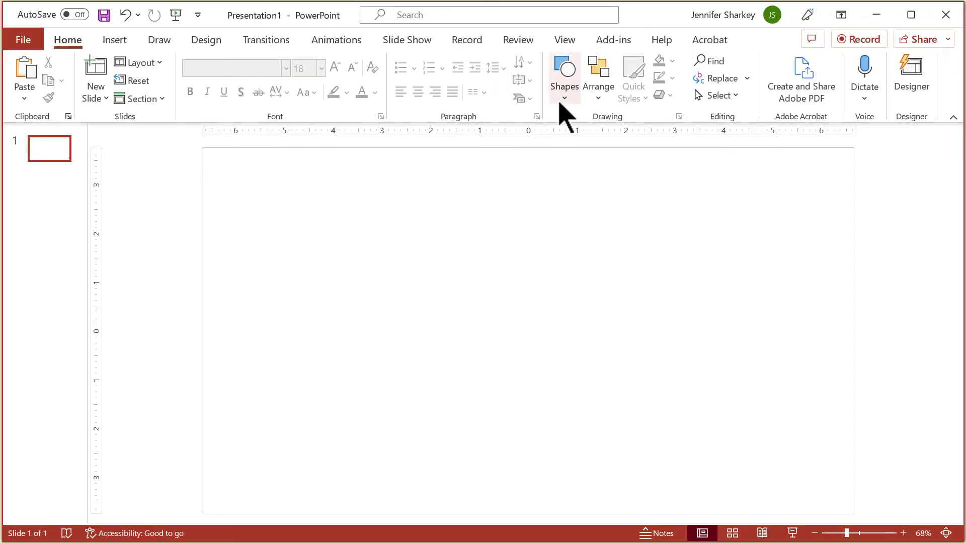
- Place a text box reading '01' on the left side of the slide
left_click(564, 101)
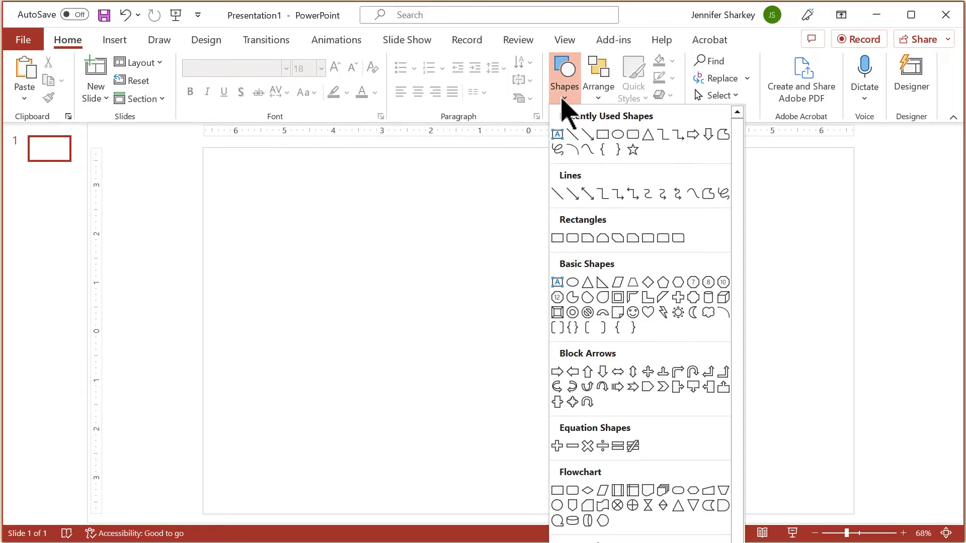
left_click(557, 135)
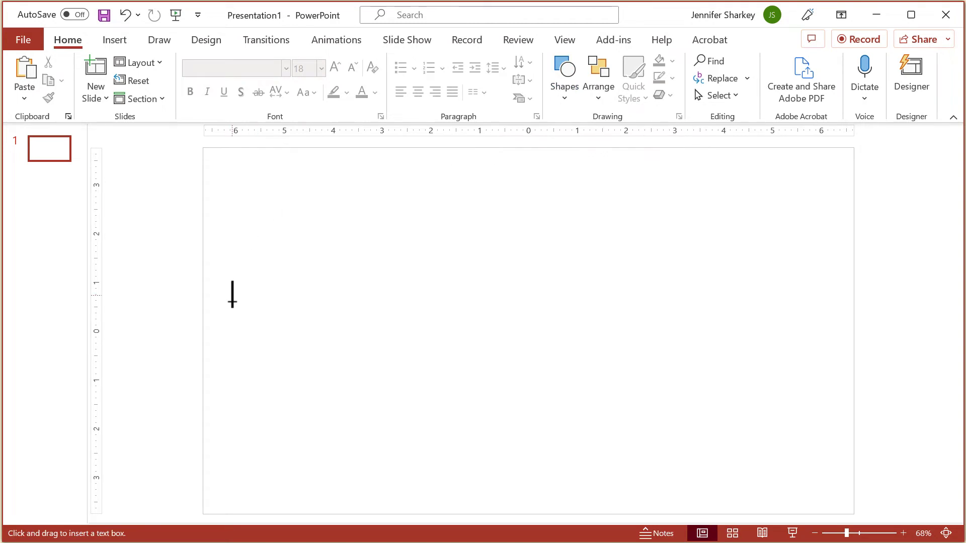
left_click(232, 296)
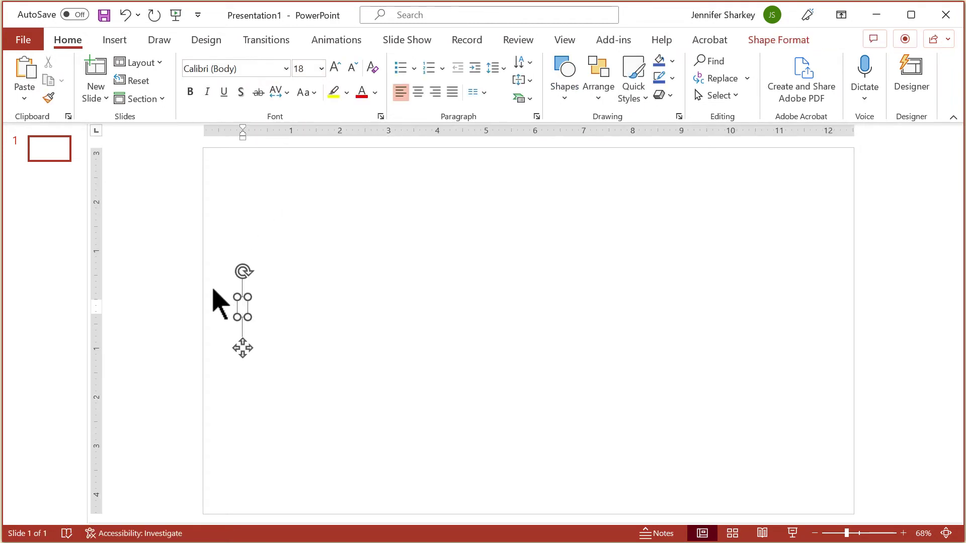
type("01")
- Change the 01 box's outline colour
left_click(262, 316)
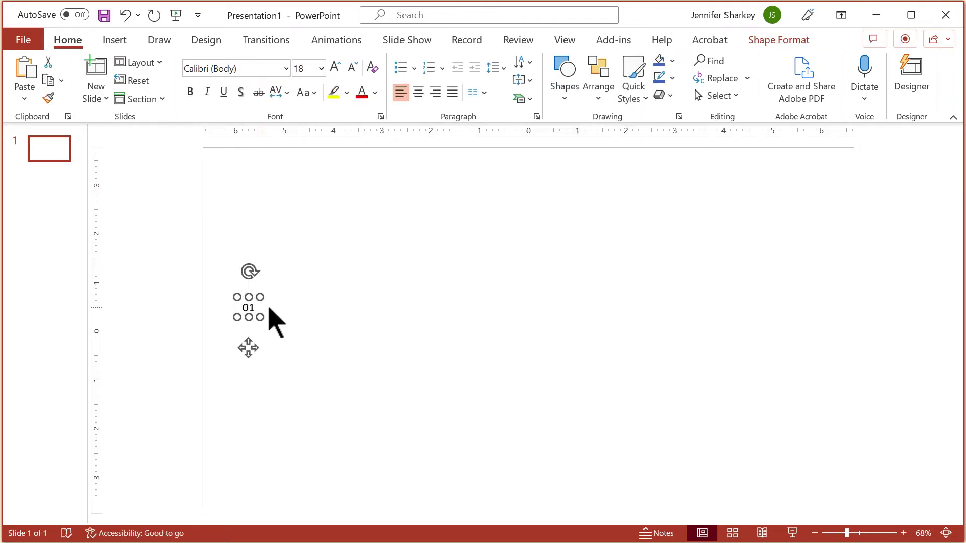
left_click(672, 62)
key("Escape")
left_click(672, 78)
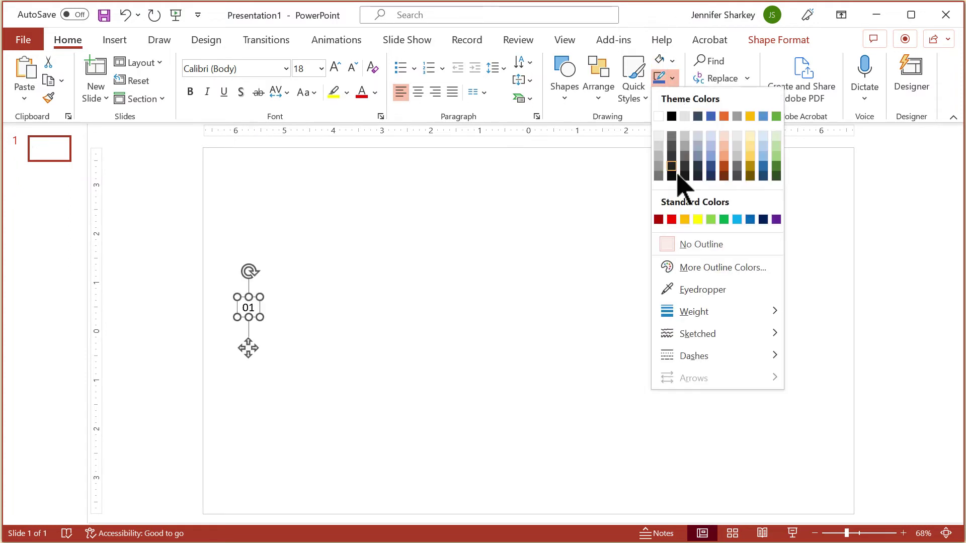
left_click(689, 243)
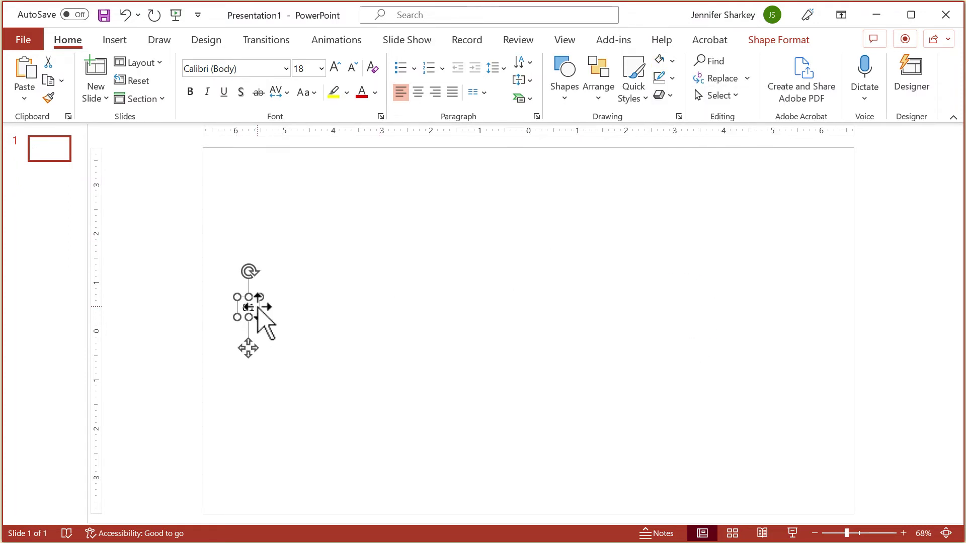
left_click(328, 42)
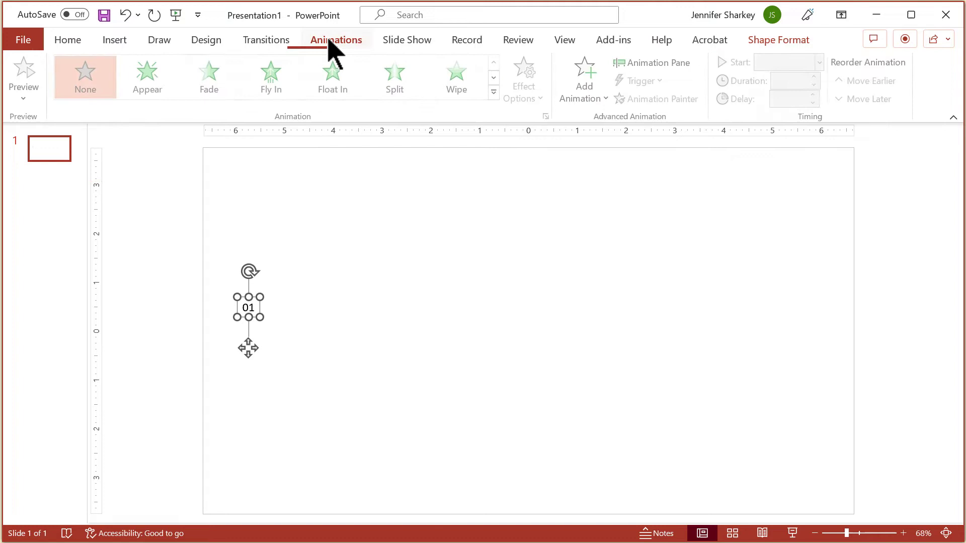
- Give the 01 box a Wipe exit from the top lasting 01.00 seconds
left_click(495, 99)
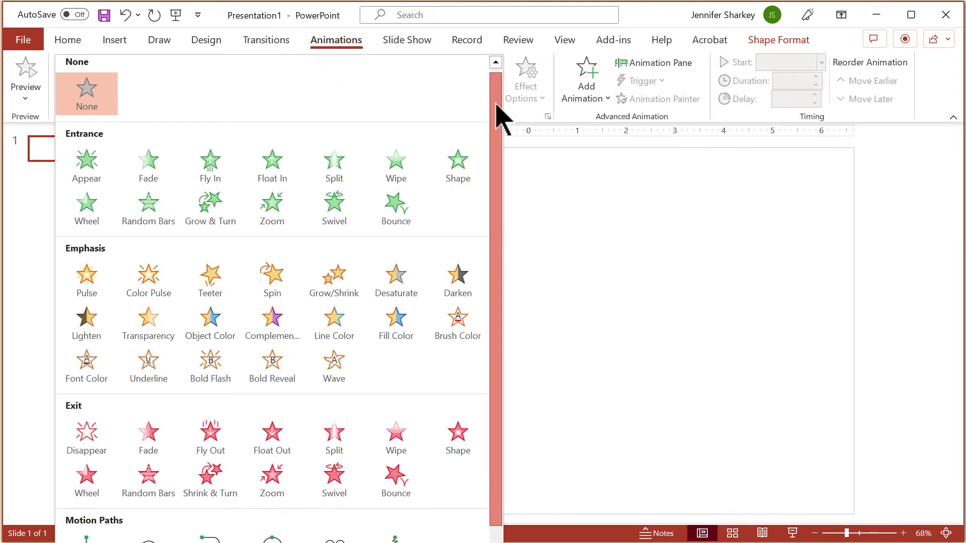
scroll(478, 146, "down", 1)
left_click(403, 425)
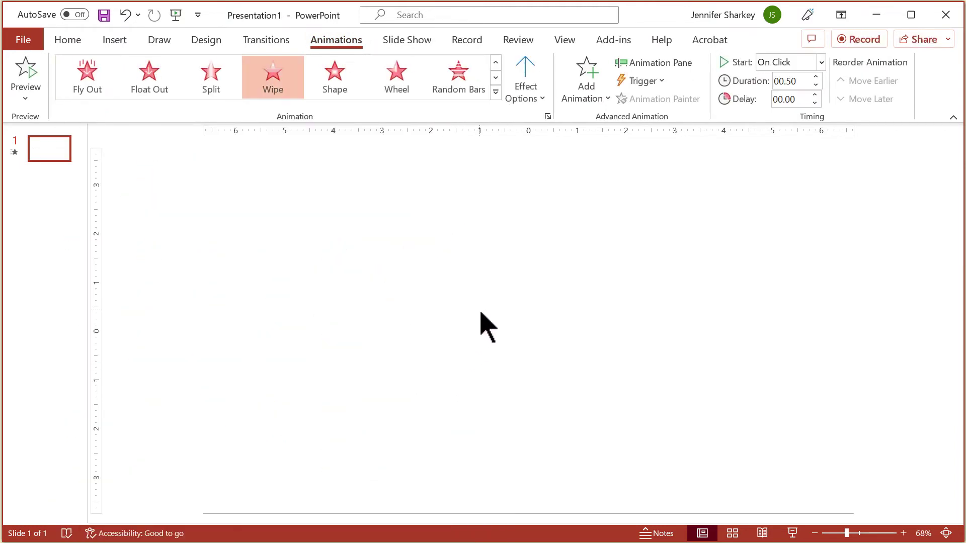
left_click(543, 99)
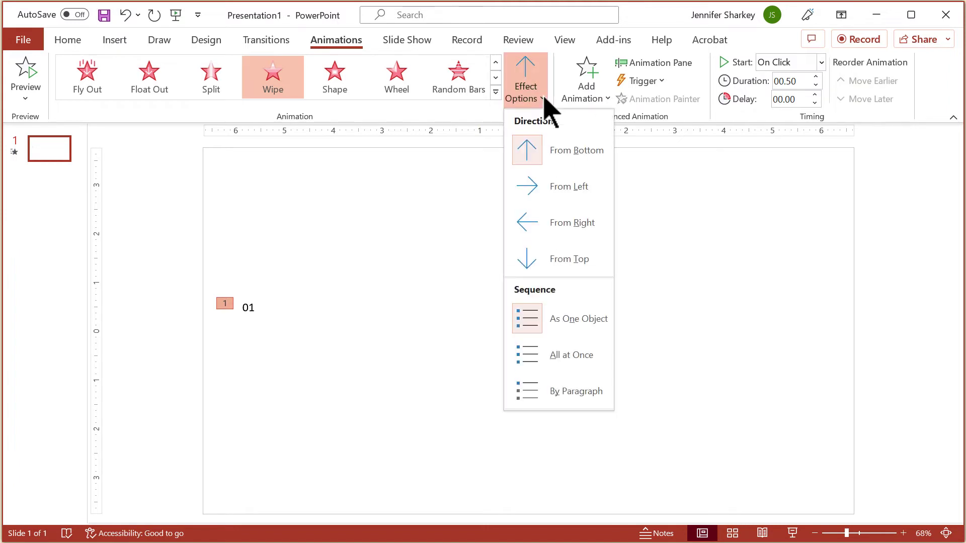
left_click(559, 259)
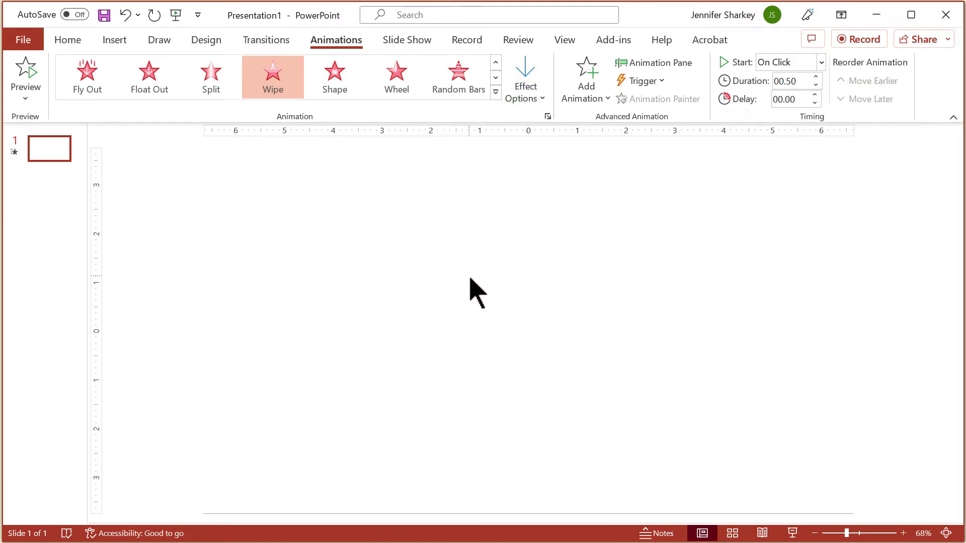
left_click(804, 82)
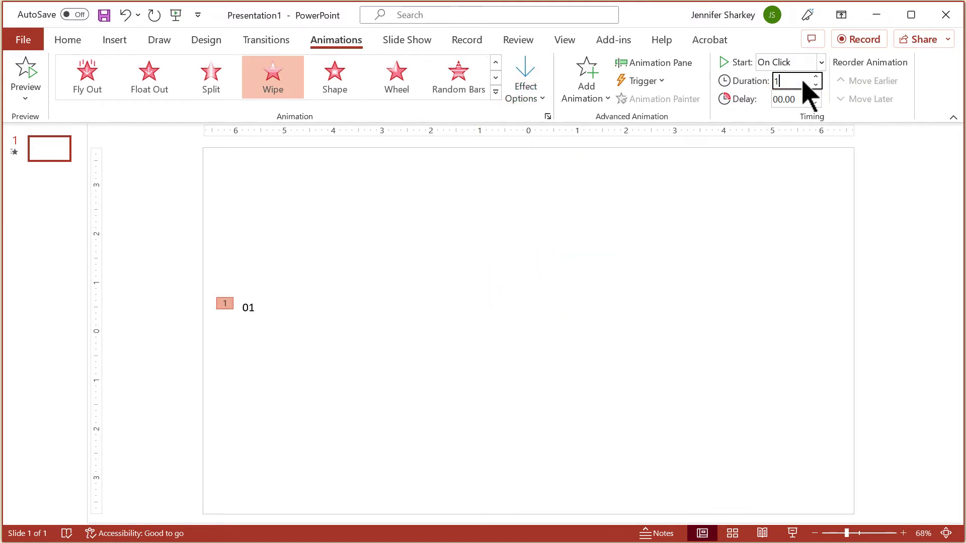
type("01.00")
key("Return")
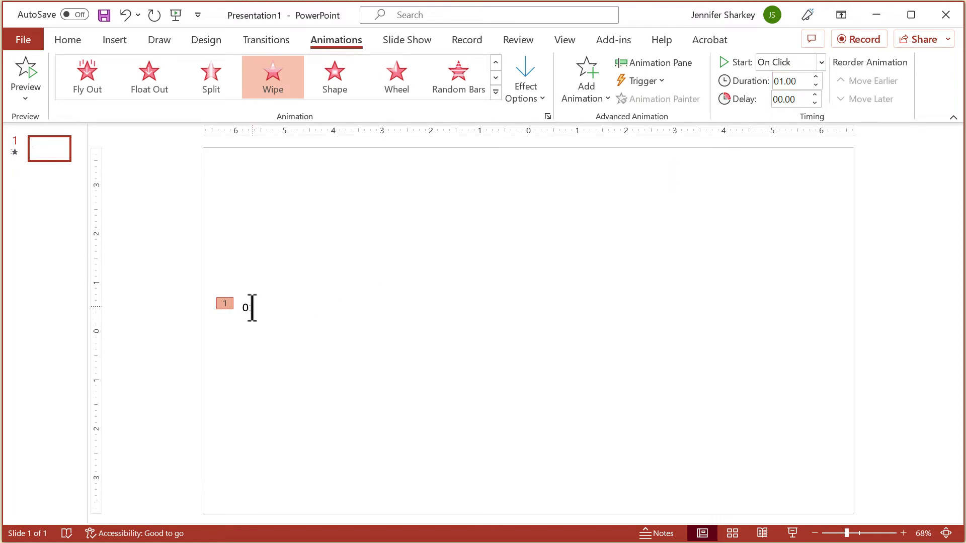
- Duplicate the 01 box with Ctrl+D into a row of copies stepping right
key("ctrl+d")
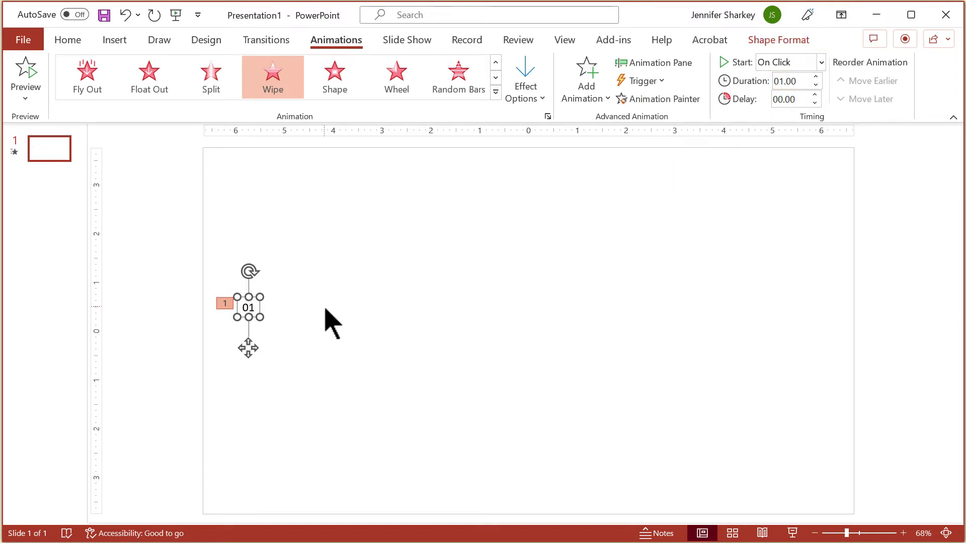
left_click_drag(251, 304, 292, 305)
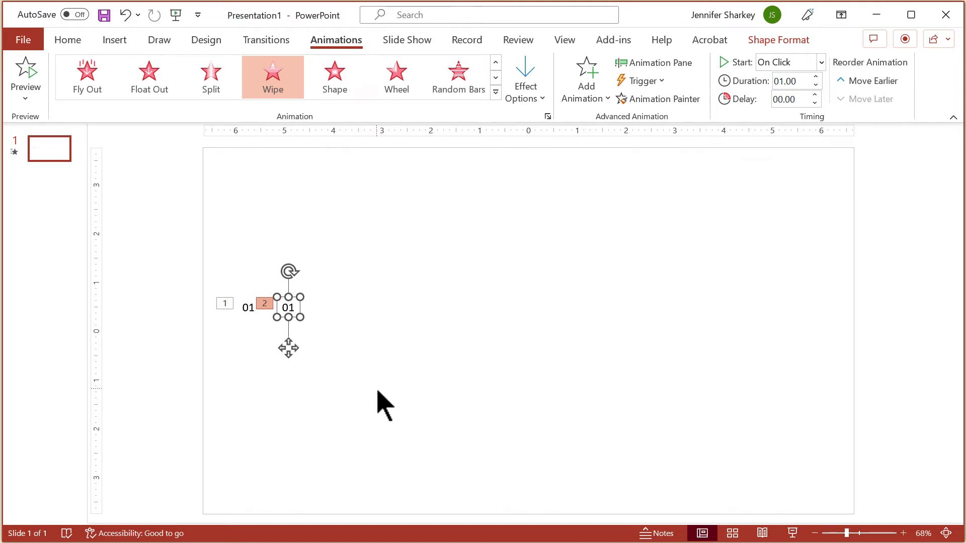
key("ctrl+d")
key("ctrl+d")
key("ctrl+d")
key("ctrl+d")
key("ctrl+d")
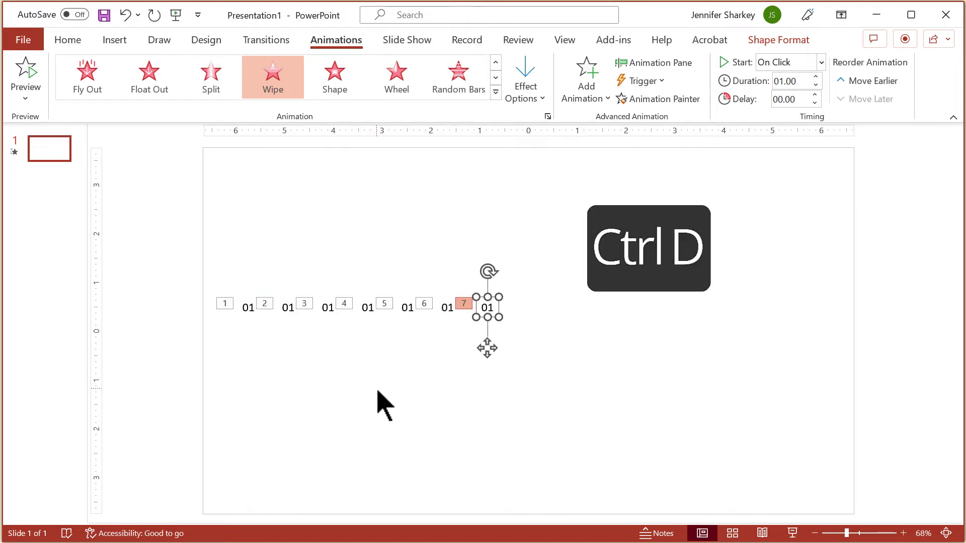
key("ctrl+d")
key("ctrl+d")
key("ctrl+d")
- Renumber the copied boxes 02, 03, 04, 05, 06, 07 and onward to 10
double_click(288, 308)
type("02")
double_click(328, 307)
type("03")
double_click(368, 307)
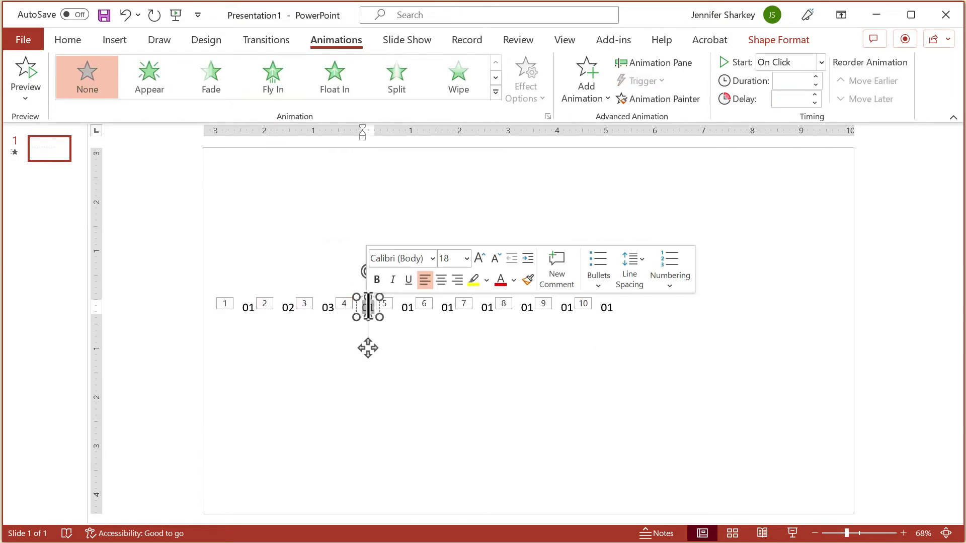
type("04")
double_click(408, 308)
type("05")
double_click(447, 308)
type("06")
double_click(487, 308)
type("07")
double_click(527, 307)
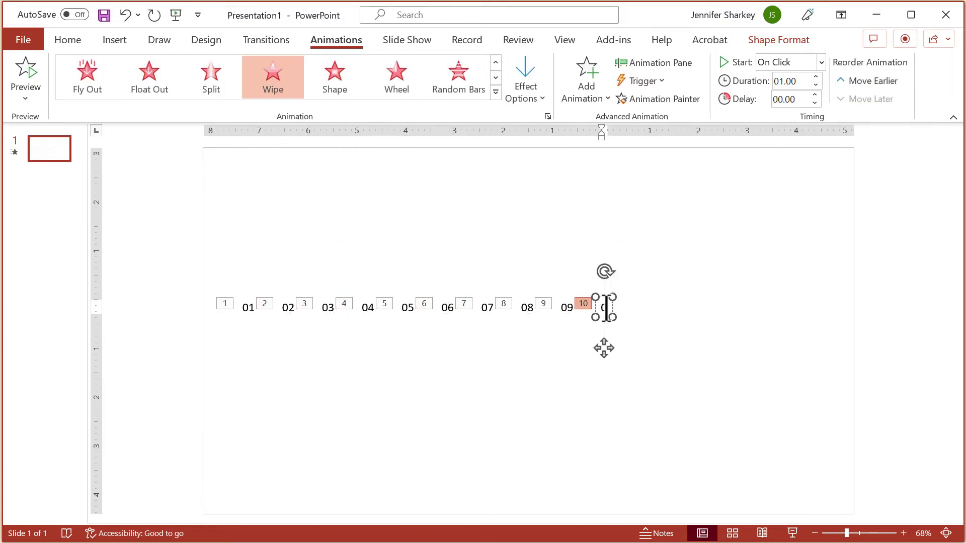
key("Escape")
key("Escape")
- In the Animation Pane, reorder the wipe exits to run from 10 down to 01
left_click(661, 62)
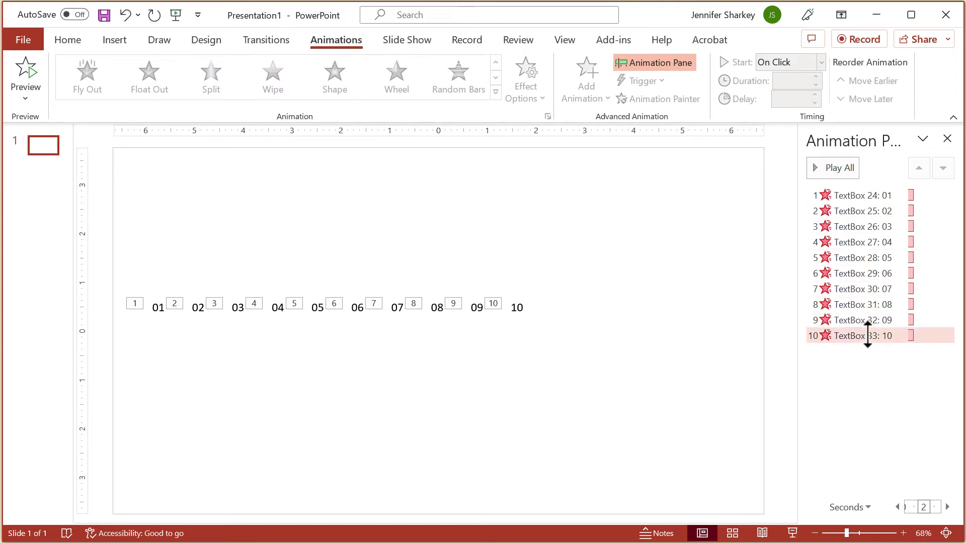
left_click_drag(868, 335, 871, 301)
left_click_drag(871, 341, 874, 317)
- Set the 09 through 01 wipe animations to start After Previous
left_click(867, 211)
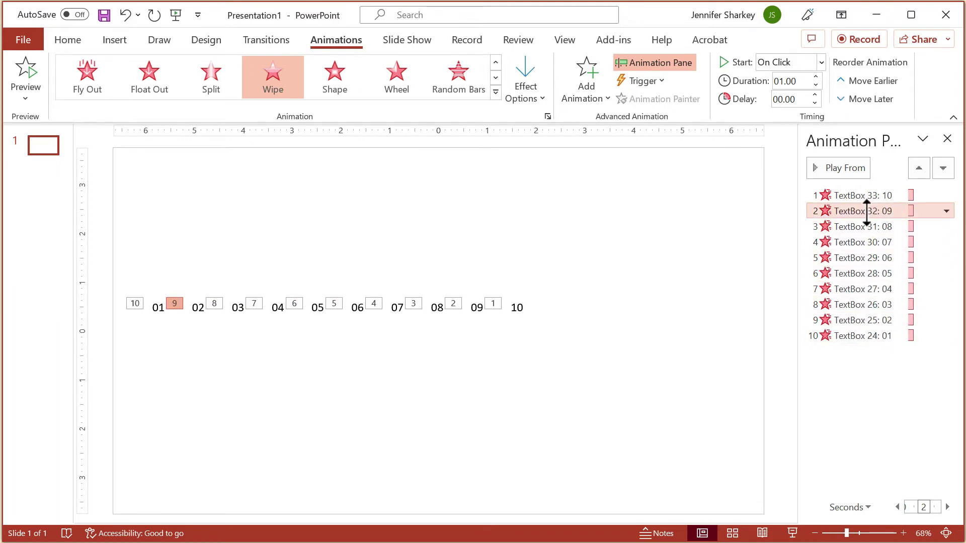
left_click(862, 336, "shift")
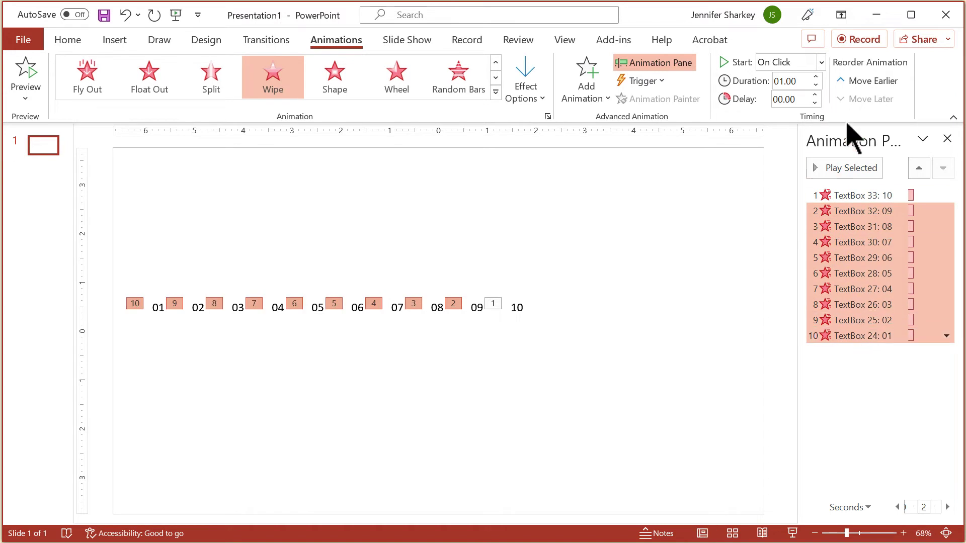
left_click(822, 62)
left_click(811, 120)
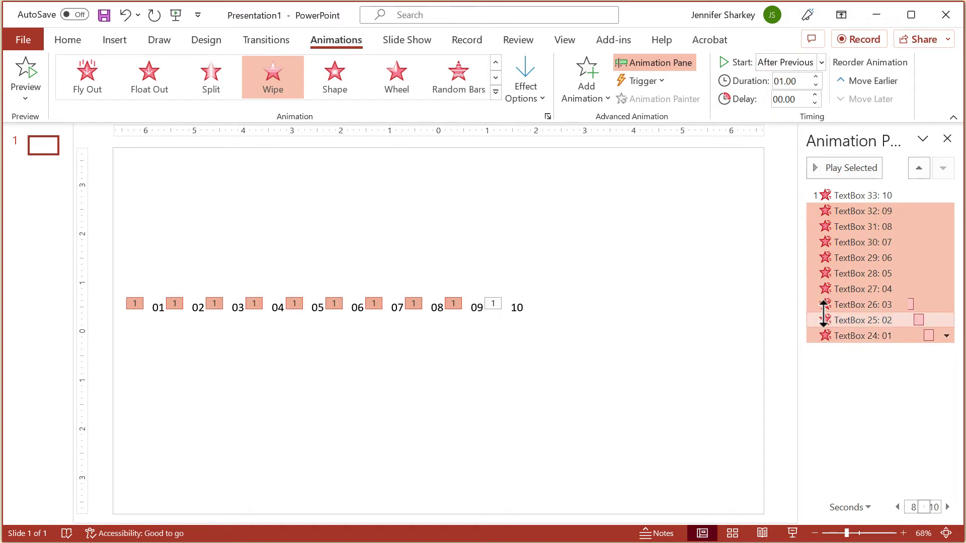
- Select all ten number boxes and apply Align Center and Align Middle
left_click_drag(381, 368, 580, 366)
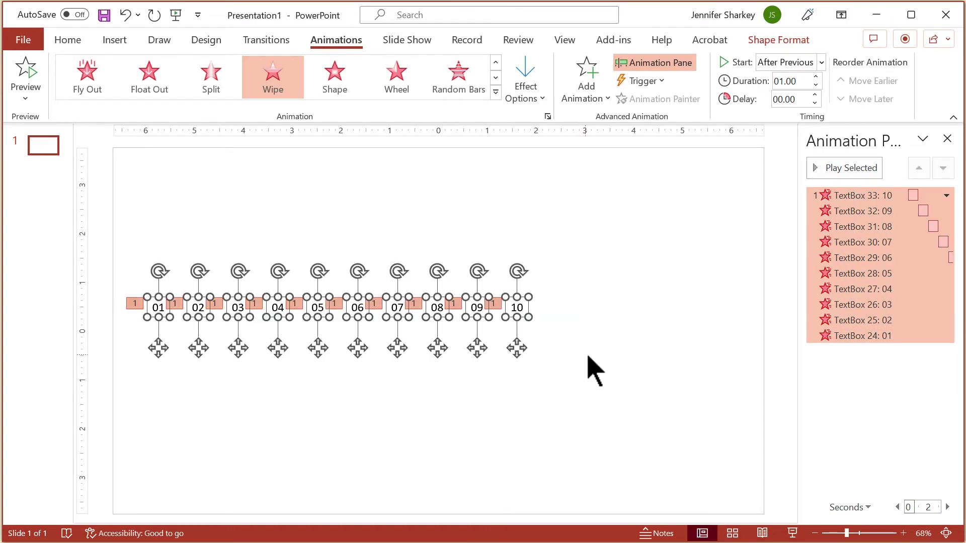
left_click(788, 44)
left_click(798, 63)
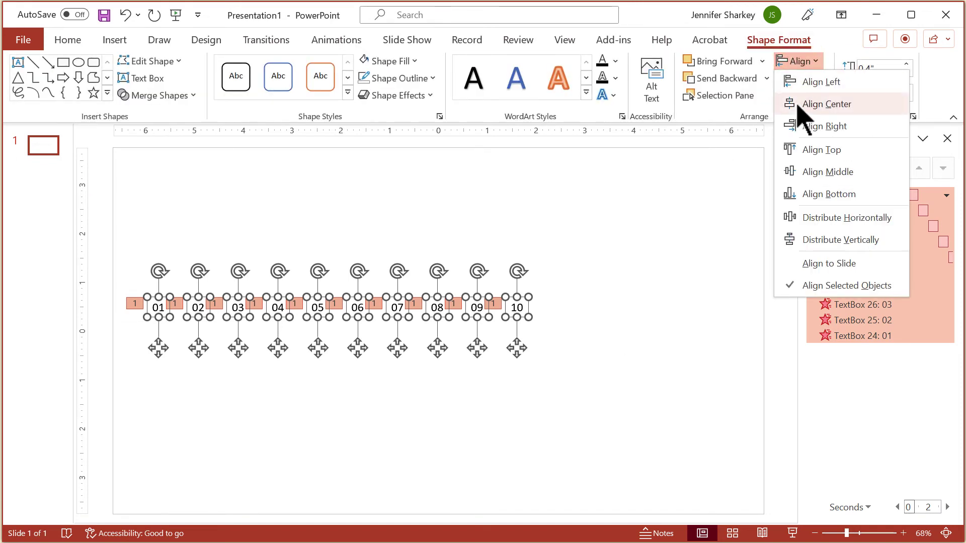
left_click(801, 103)
left_click(799, 63)
left_click(810, 172)
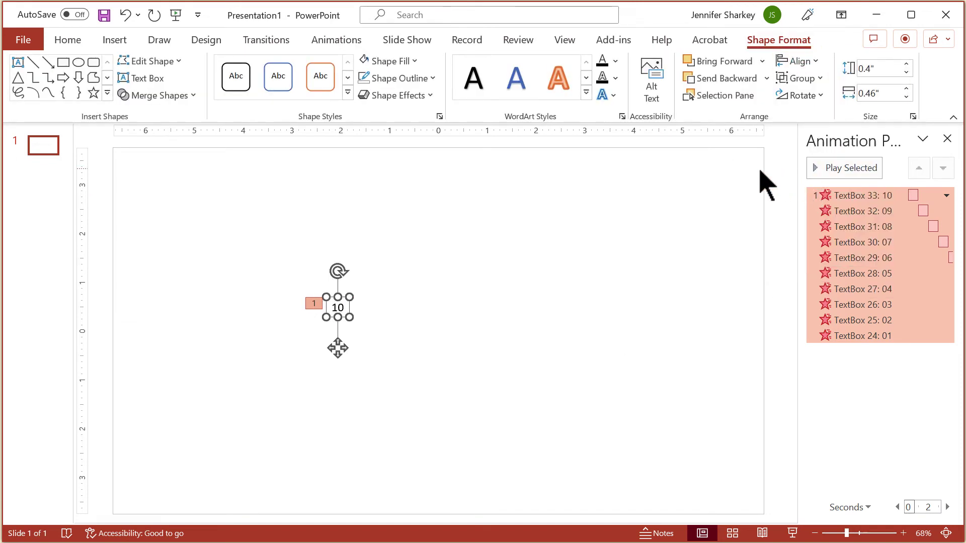
- Set the ten boxes' font size to 200
left_click(67, 40)
left_click(311, 69)
type("20")
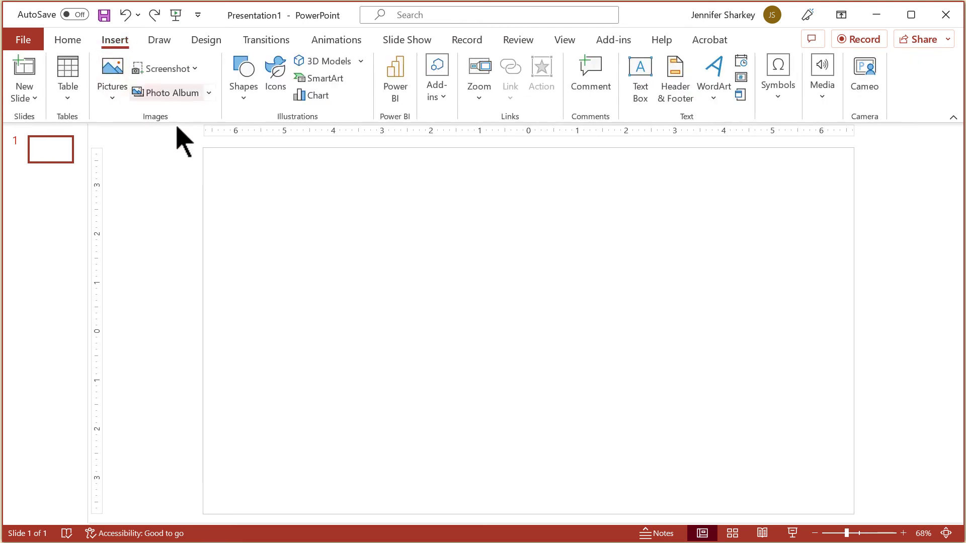
- Search the Office add-ins store for timer, add Breaktime and accept its licence terms
left_click(445, 97)
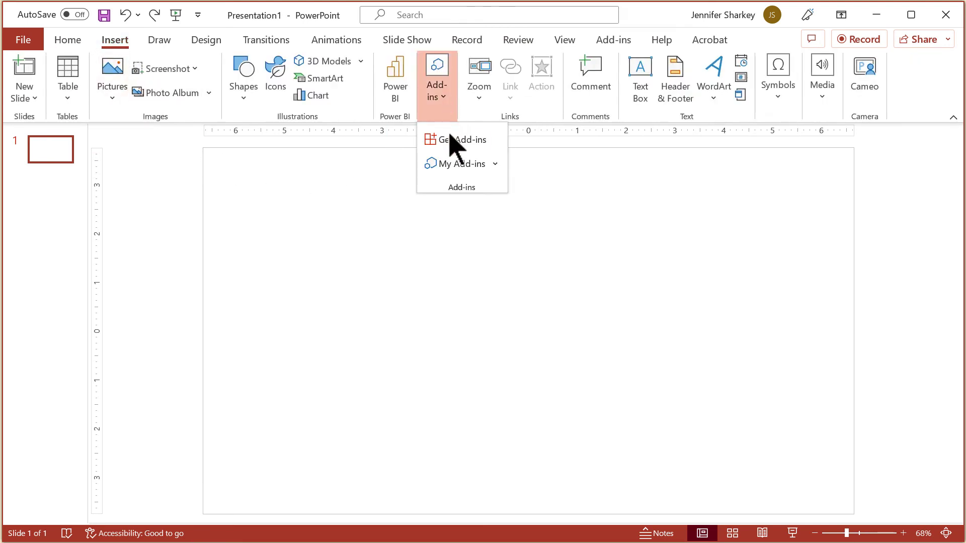
left_click(452, 137)
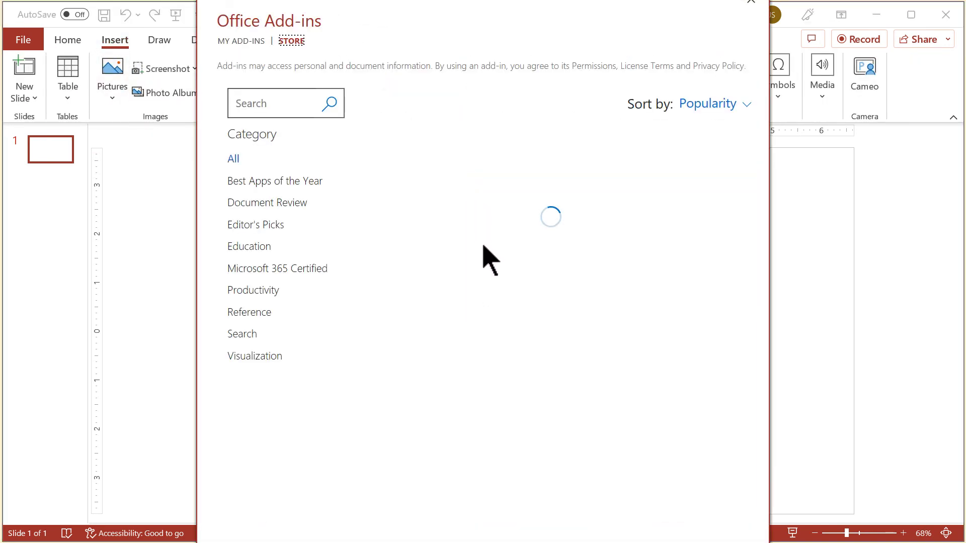
left_click(266, 103)
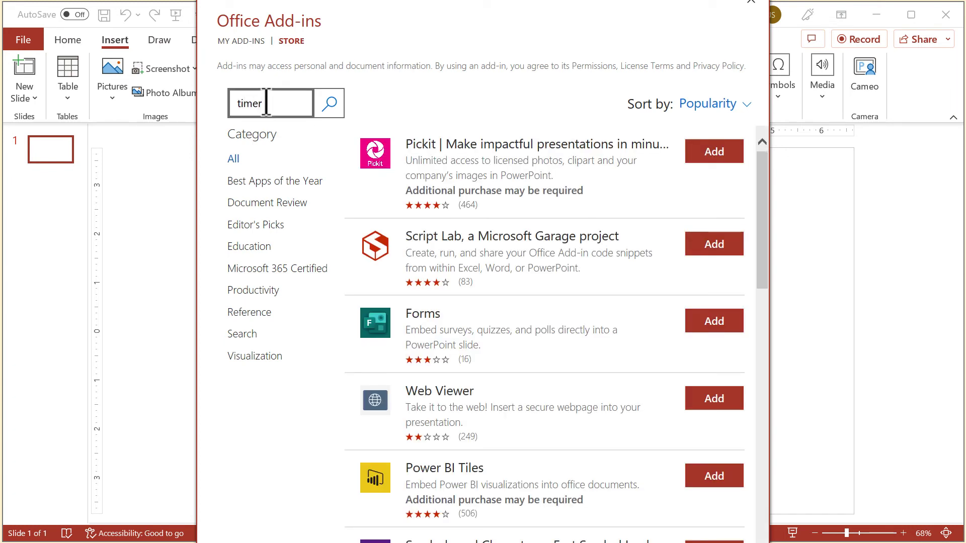
left_click(322, 104)
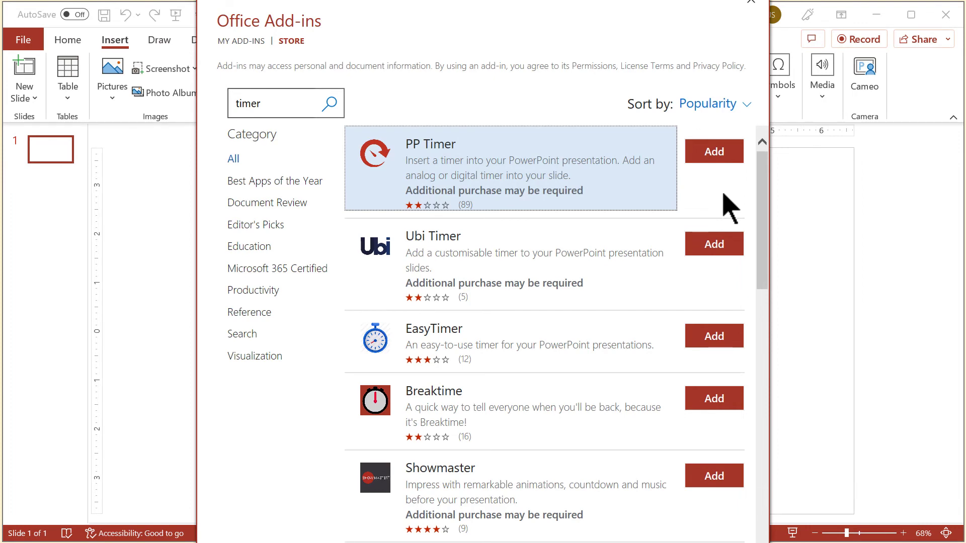
left_click(714, 400)
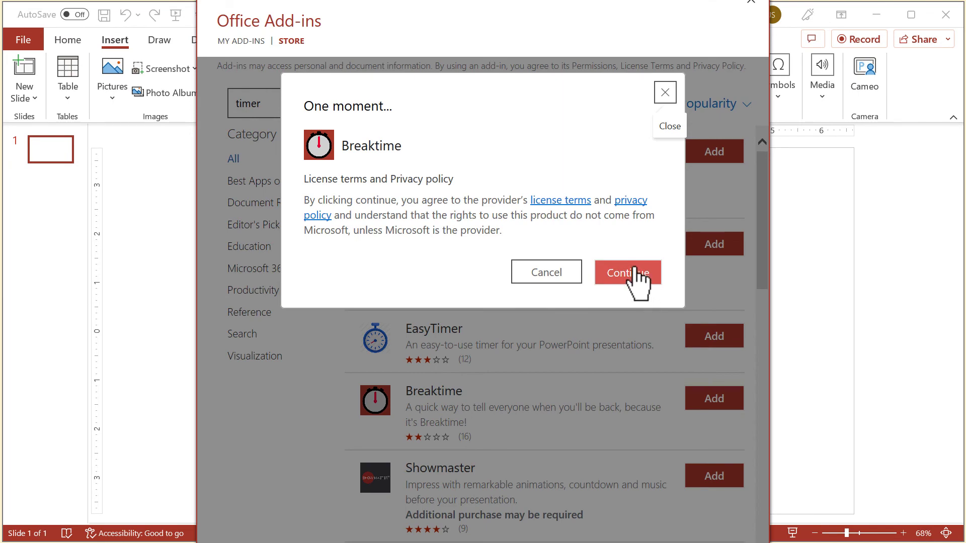
left_click(635, 271)
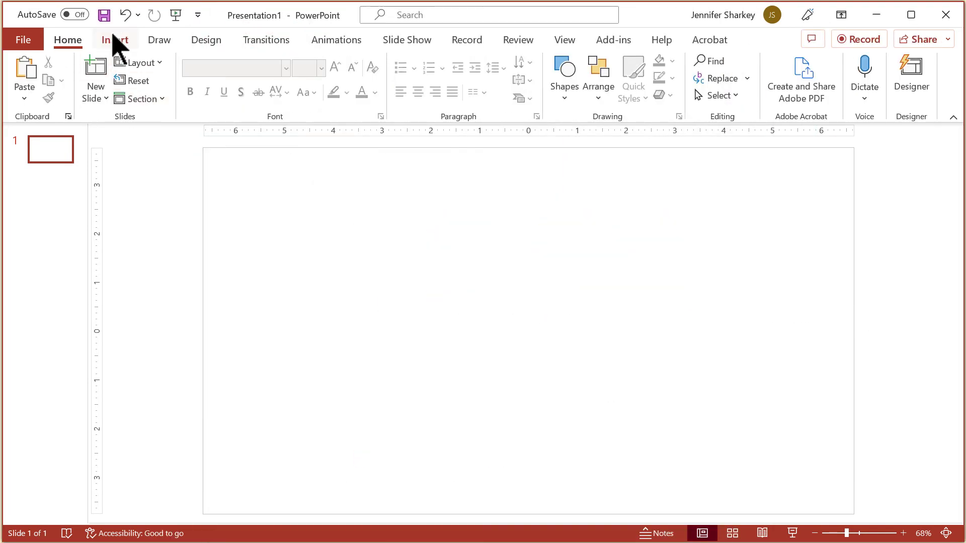
- Insert the Breaktime timer from the recently used add-ins
left_click(115, 39)
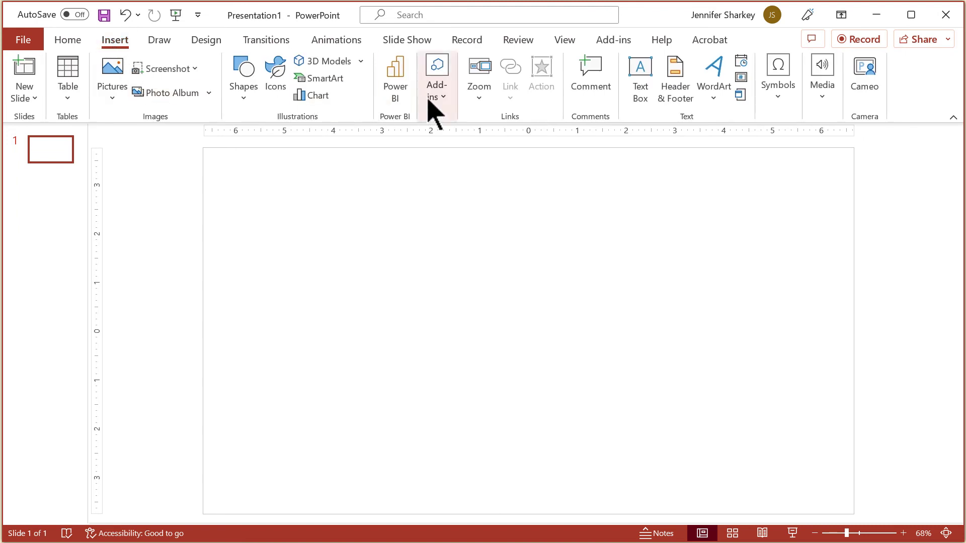
left_click(436, 100)
left_click(493, 166)
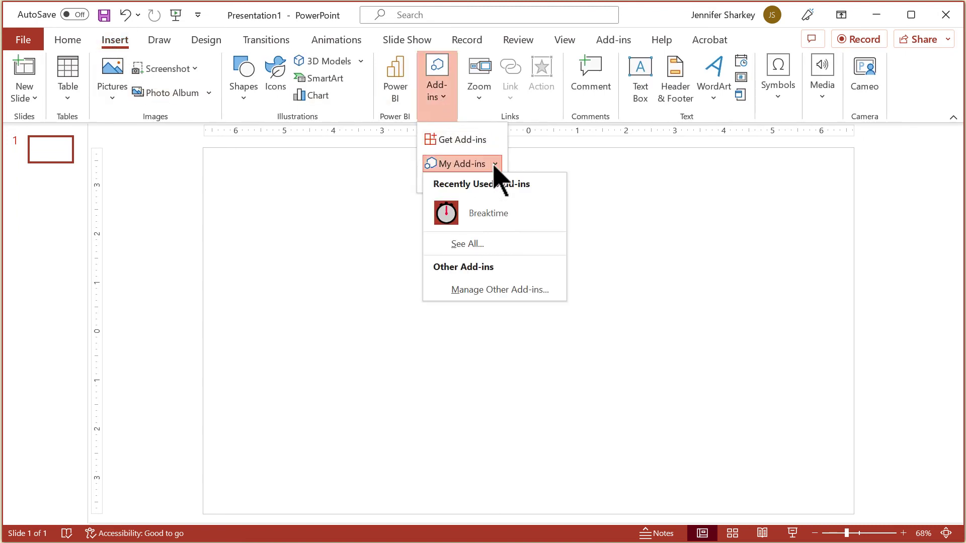
left_click(475, 208)
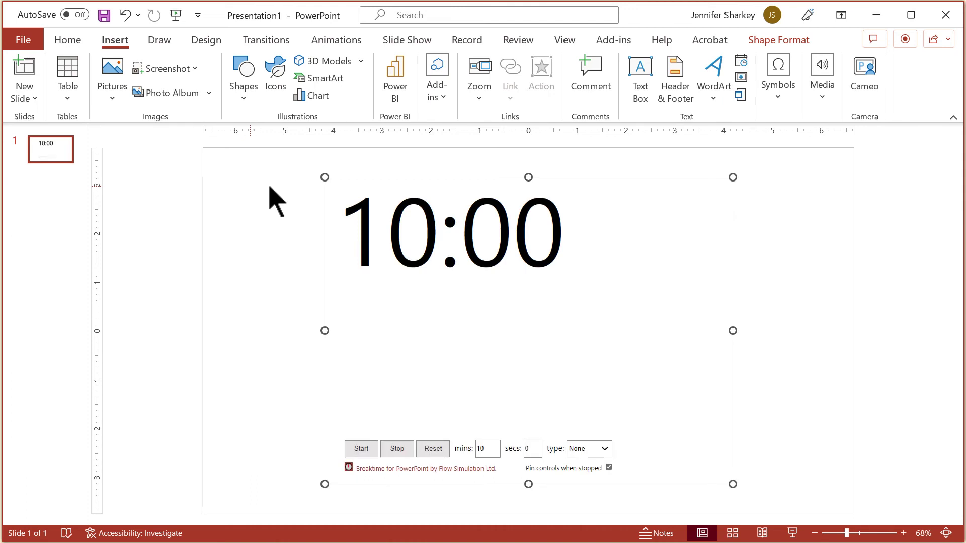
- Resize the timer to 7.5" high by 13.33" wide so it fills the slide
left_click(774, 40)
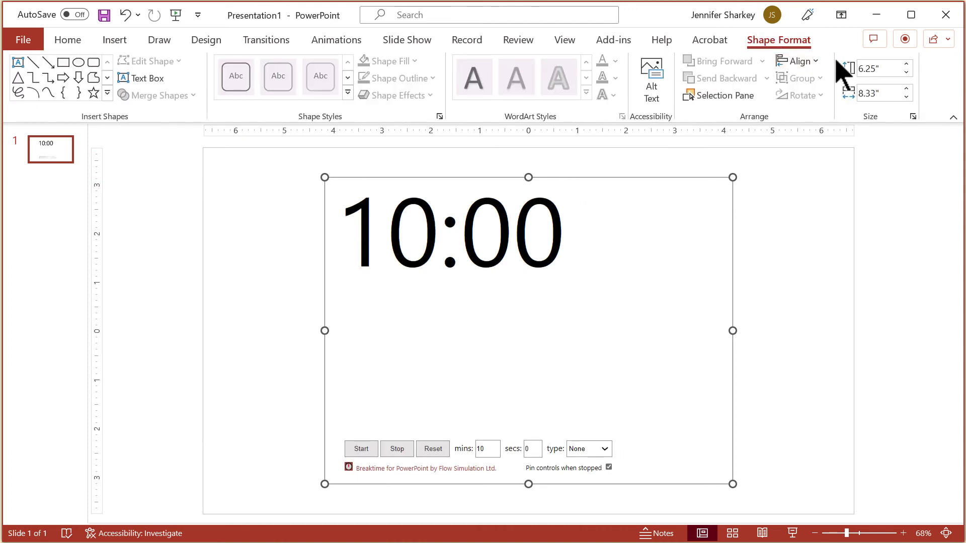
left_click(878, 68)
type("7.")
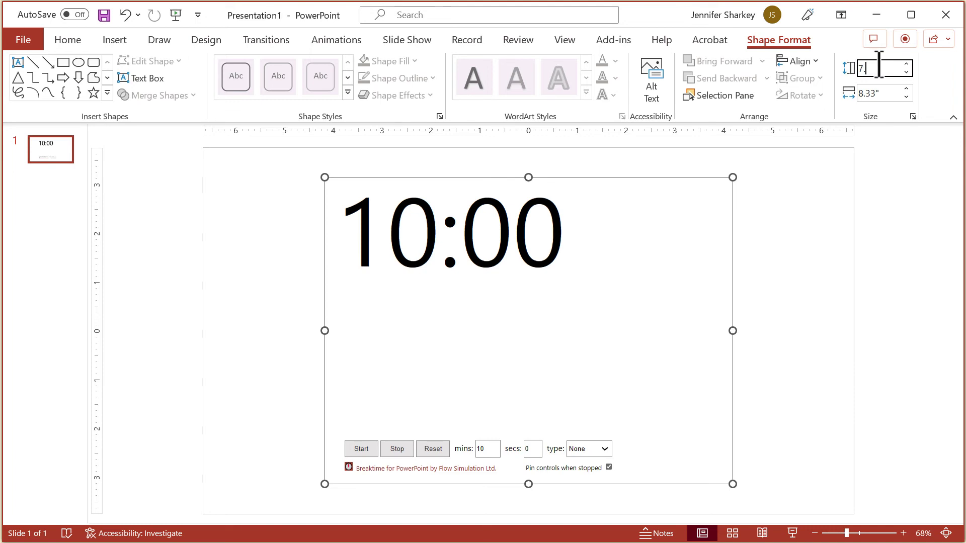
type("5")
key("Tab")
type("13")
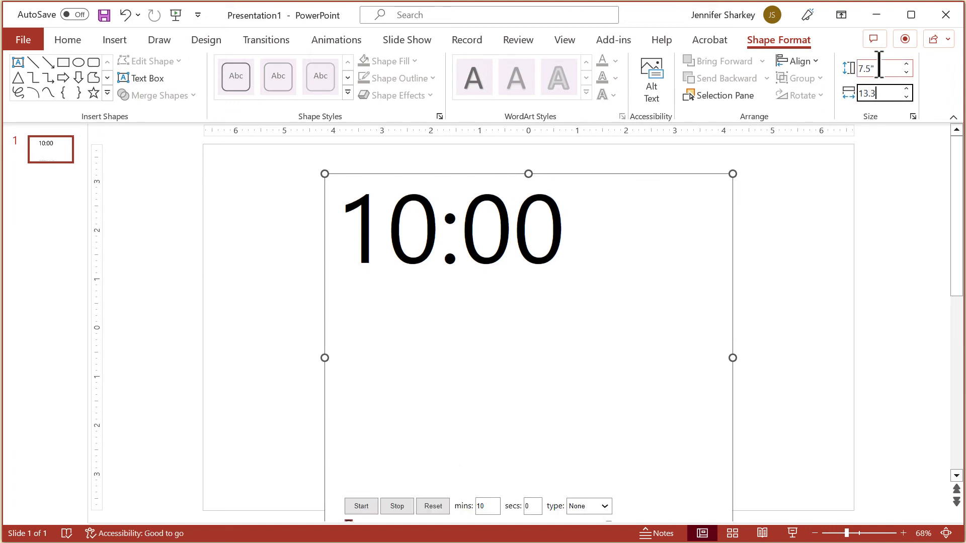
type(".33")
key("Return")
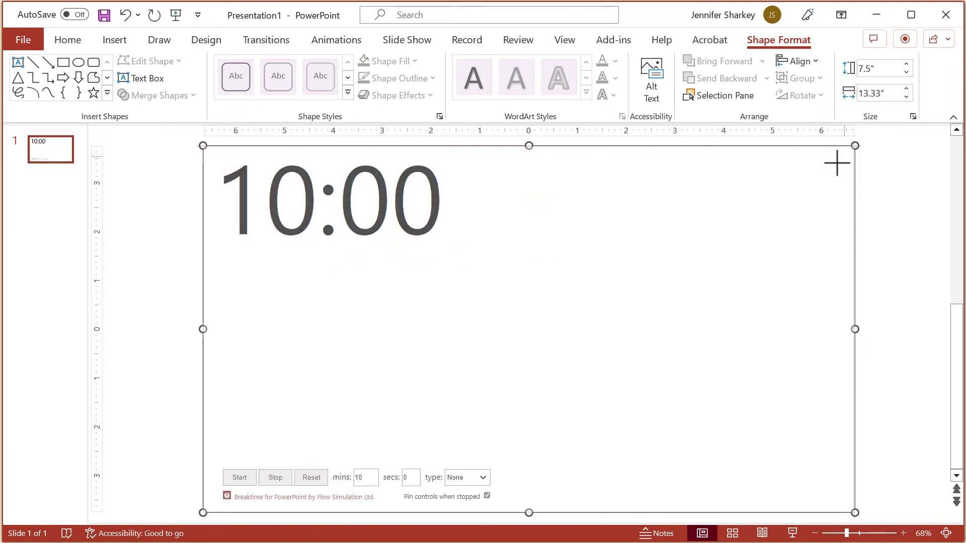
- Try 25 minutes and 30 seconds on the timer, then reset it to 10:00
double_click(364, 477)
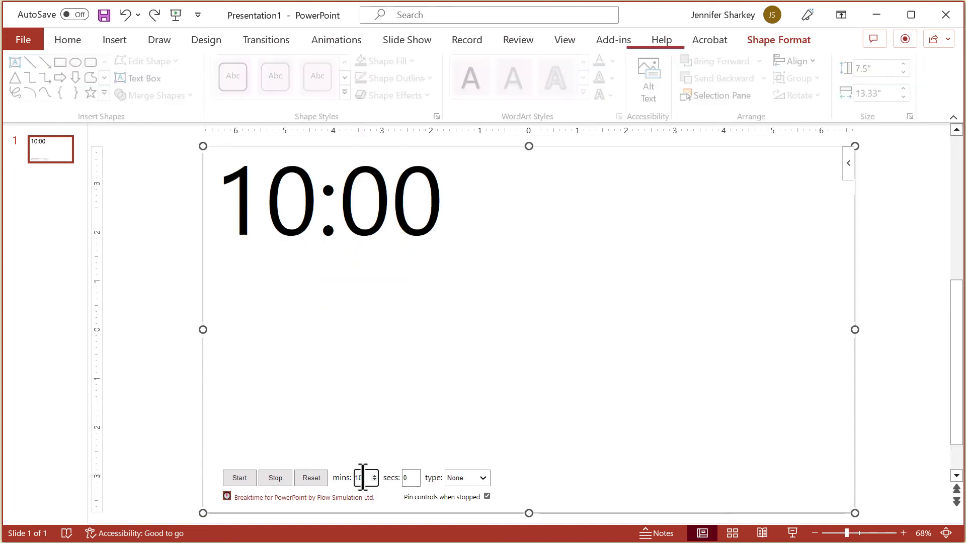
type("25")
key("Tab")
type("30")
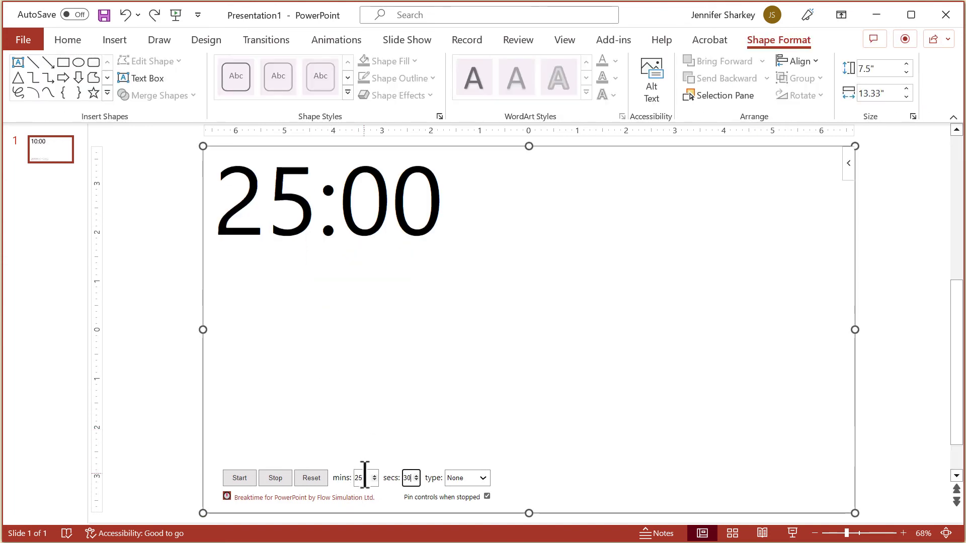
left_click(374, 475)
left_click(311, 478)
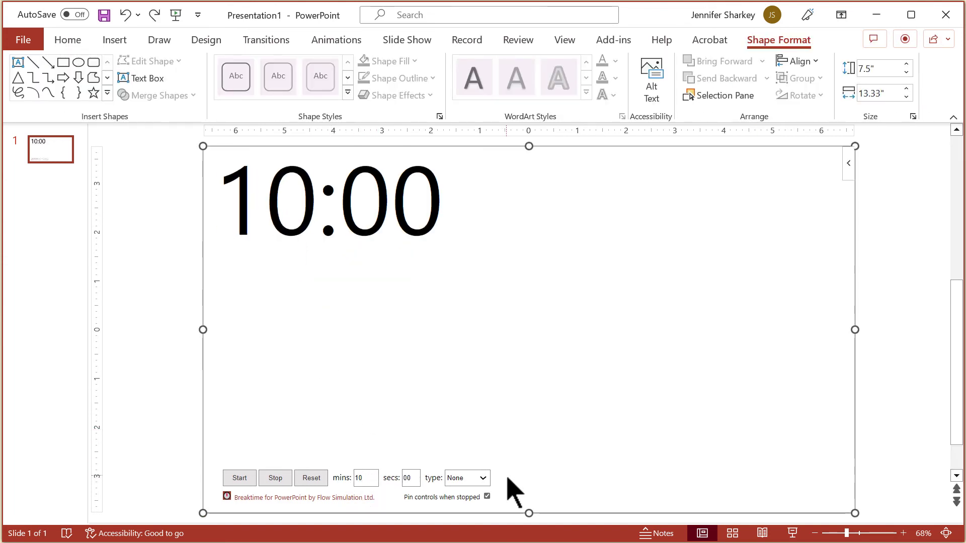
- Cycle the break theme through Coffee and Lunch, settling on Tea
left_click(483, 478)
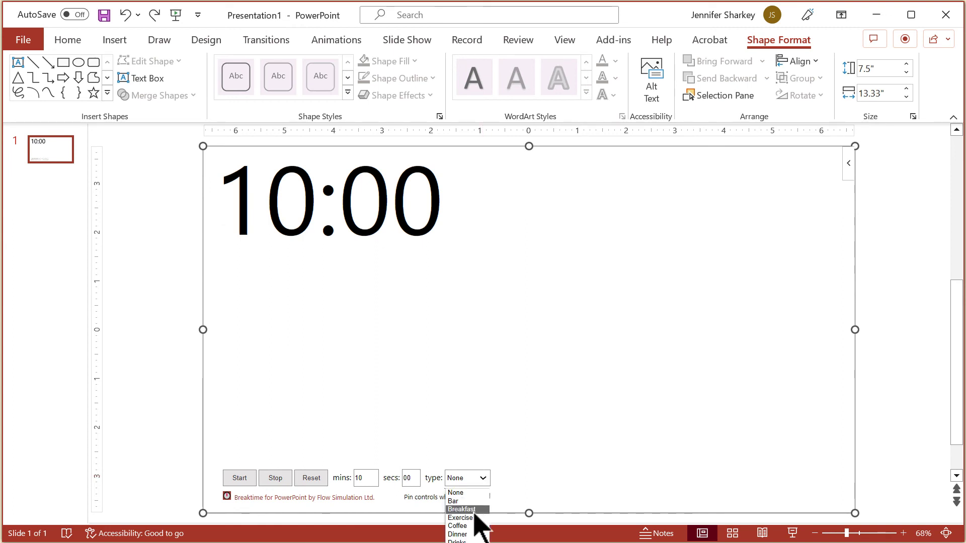
left_click(476, 526)
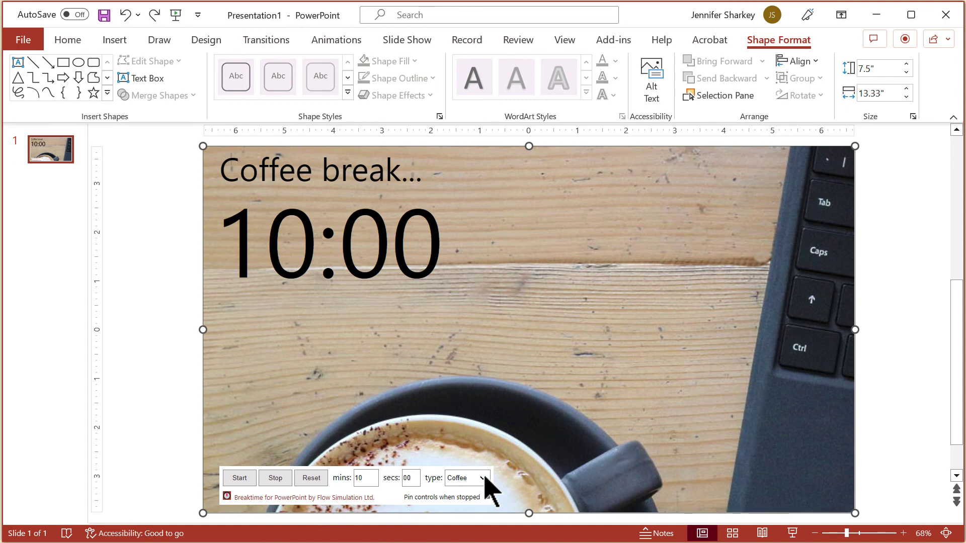
left_click(483, 478)
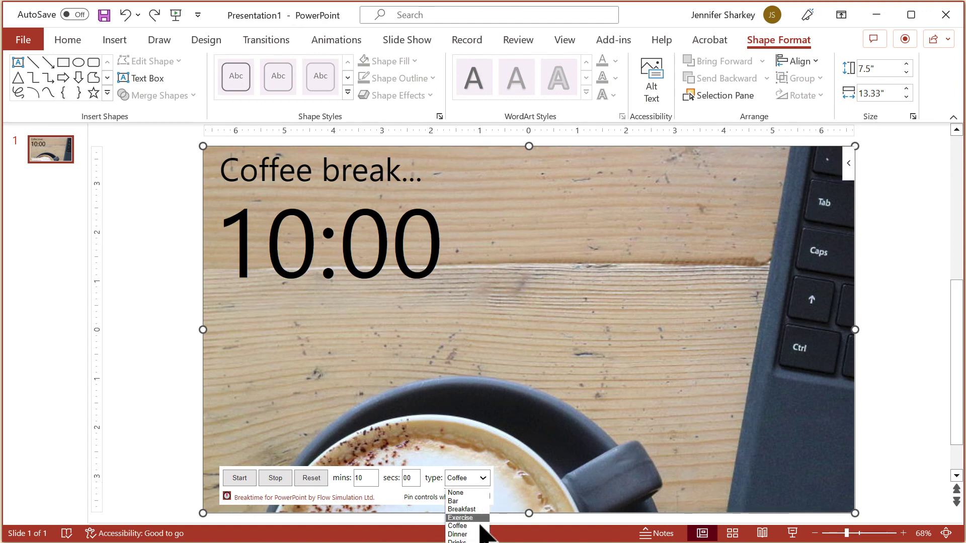
left_click(468, 542)
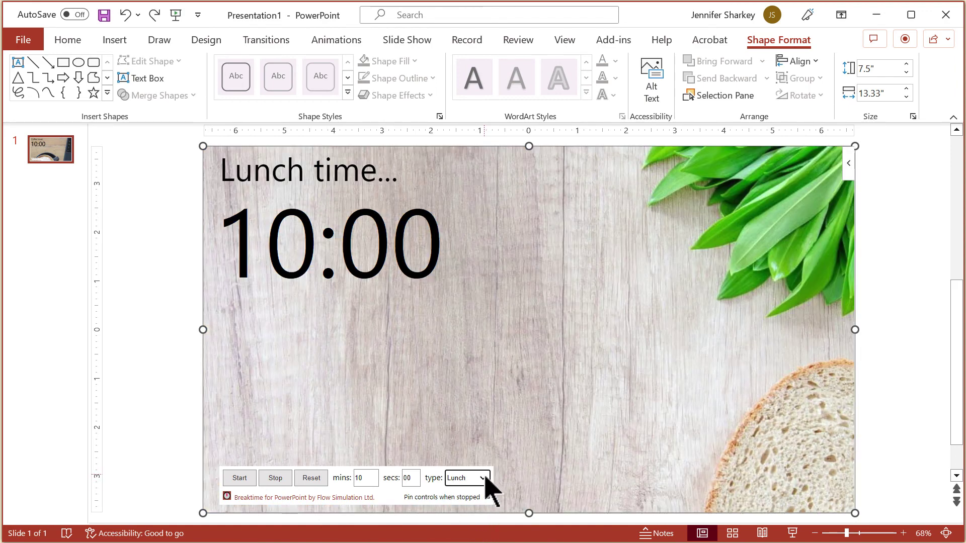
key("t")
key("Return")
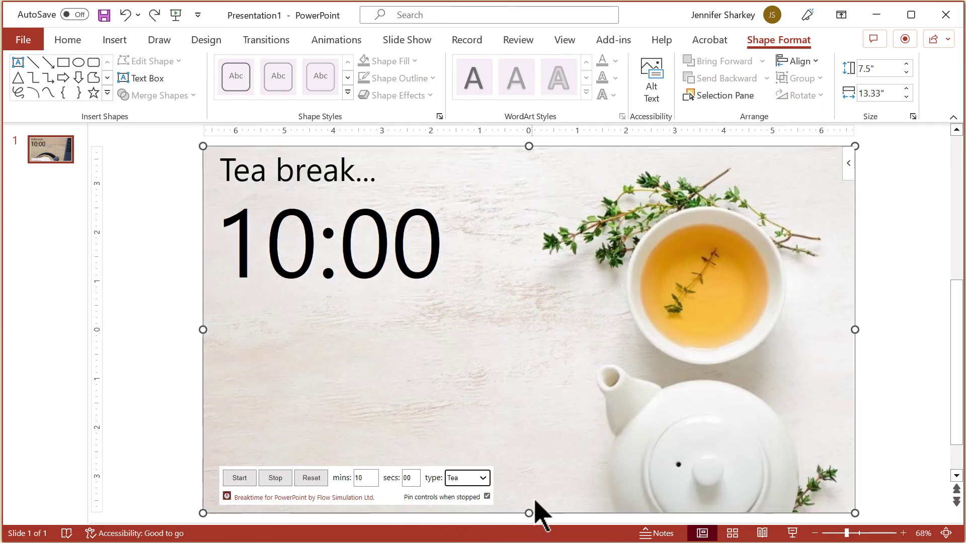
- Start the slide show, keep the timer at 10 minutes, then run and stop it at 09:44
key("F5")
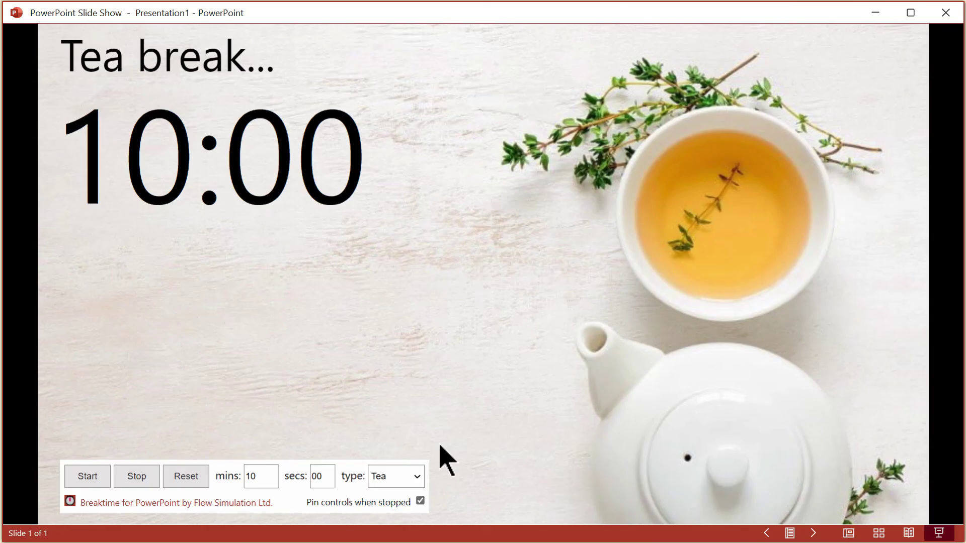
left_click(272, 474)
left_click(273, 474)
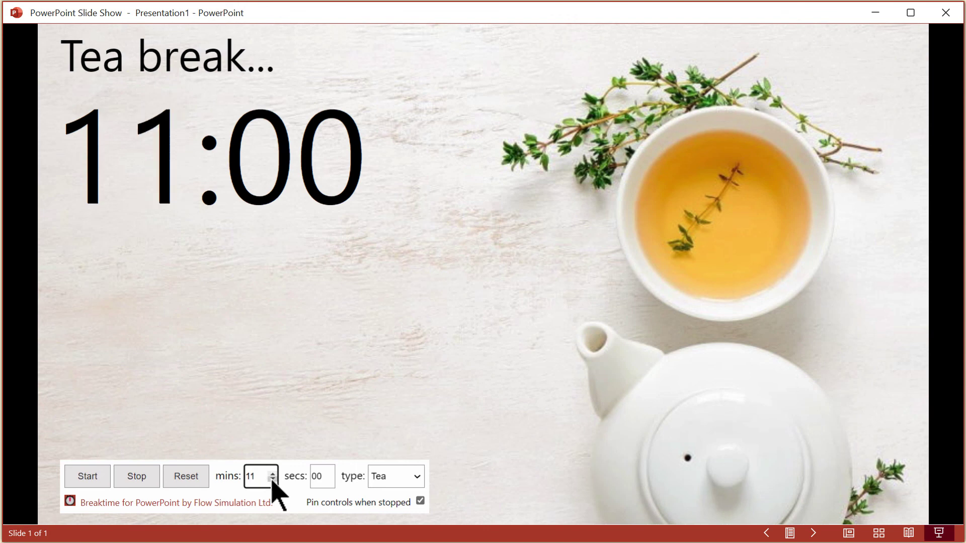
left_click(273, 479)
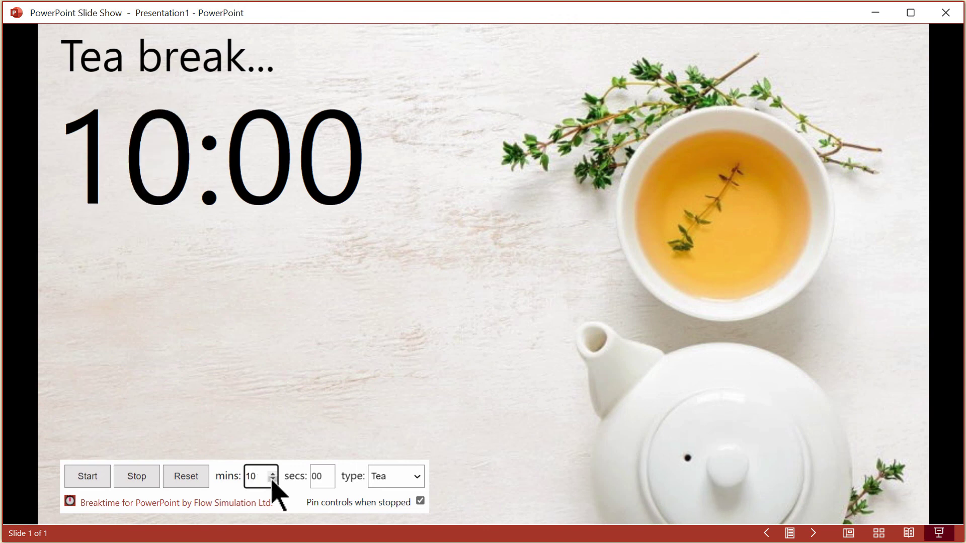
left_click(93, 477)
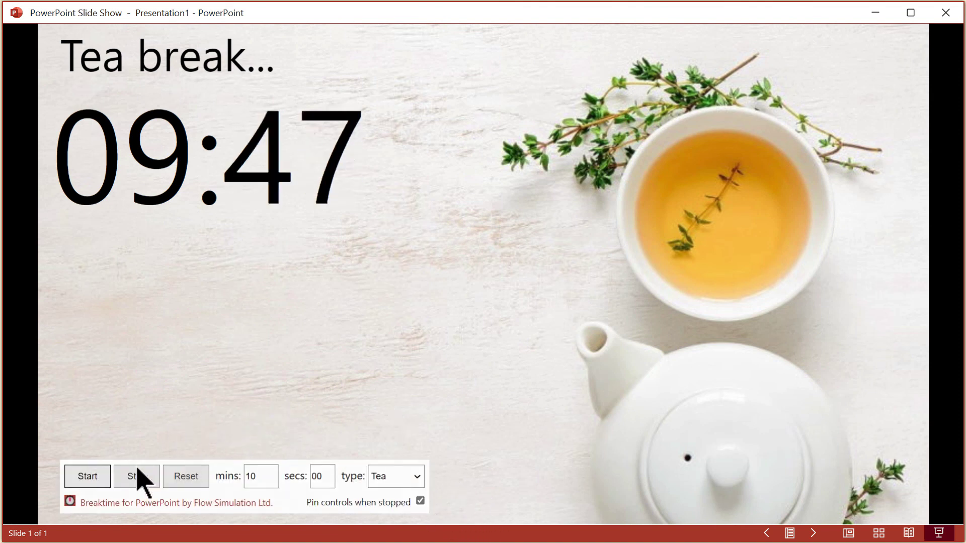
left_click(138, 483)
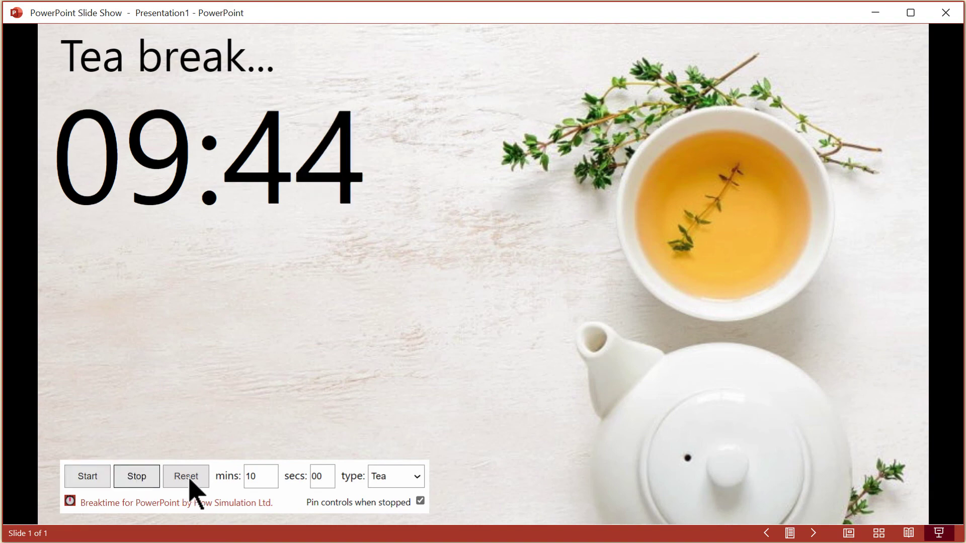